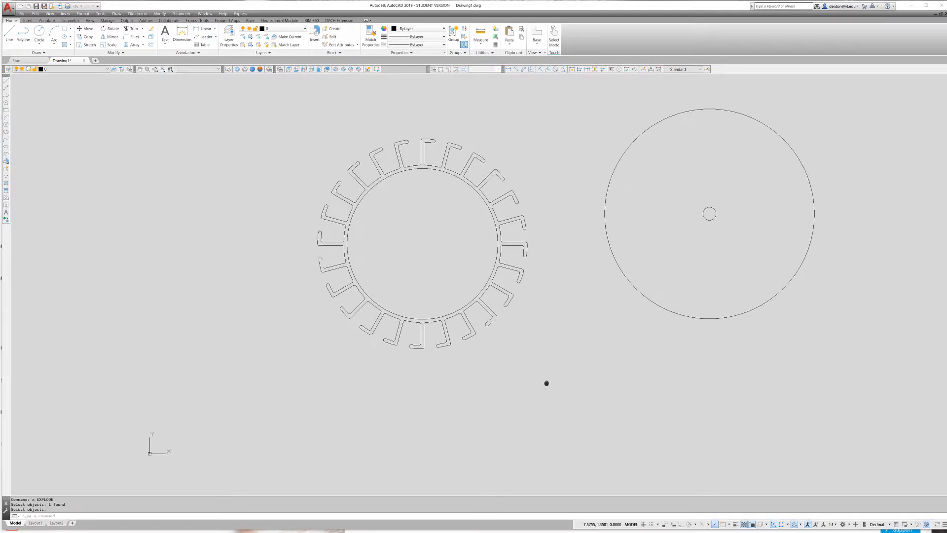
scroll(321, 265, "up", 10)
scroll(322, 266, "down", 10)
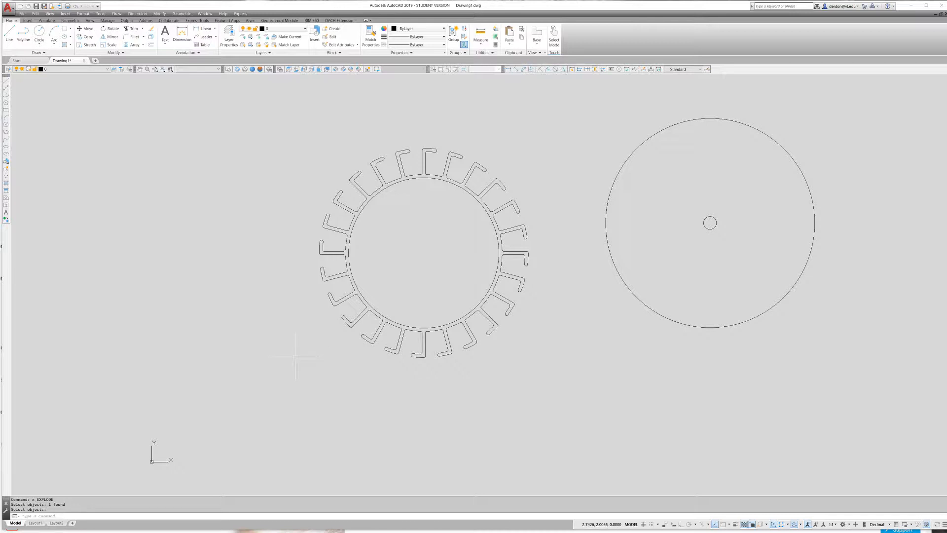
key("Return")
left_click(504, 250)
key("Escape")
key("Escape")
key("Escape")
Step: Convert the toothed ring outline and its inner circle into regions
type("reg")
key("Return")
left_click(263, 122)
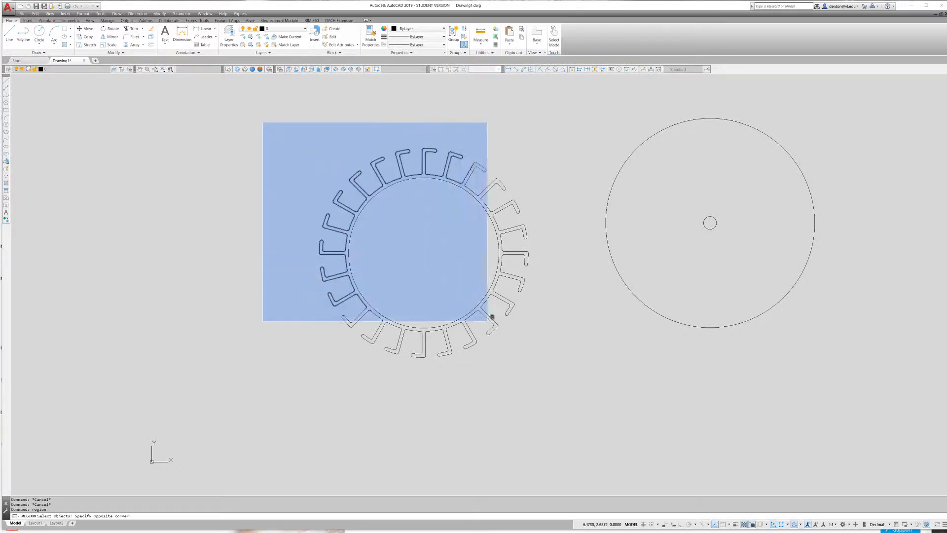
left_click(562, 383)
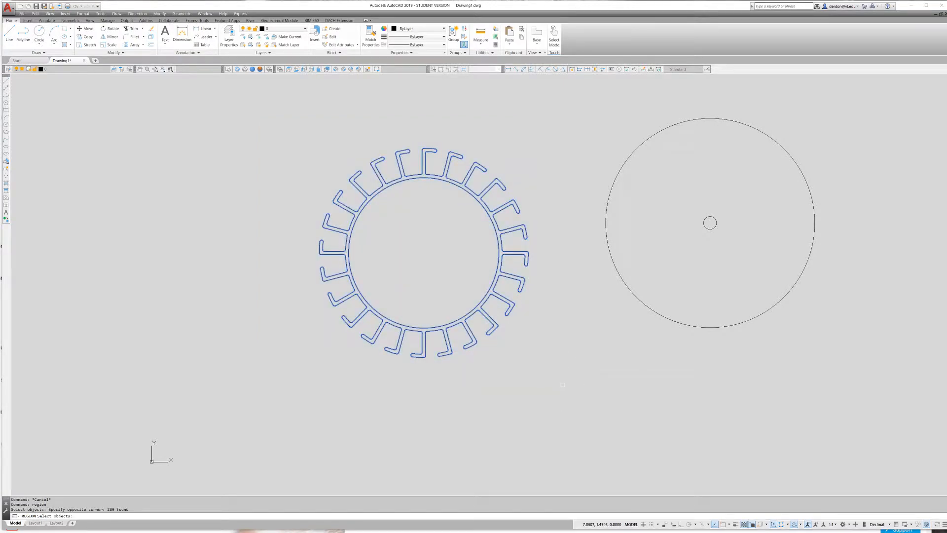
key("Return")
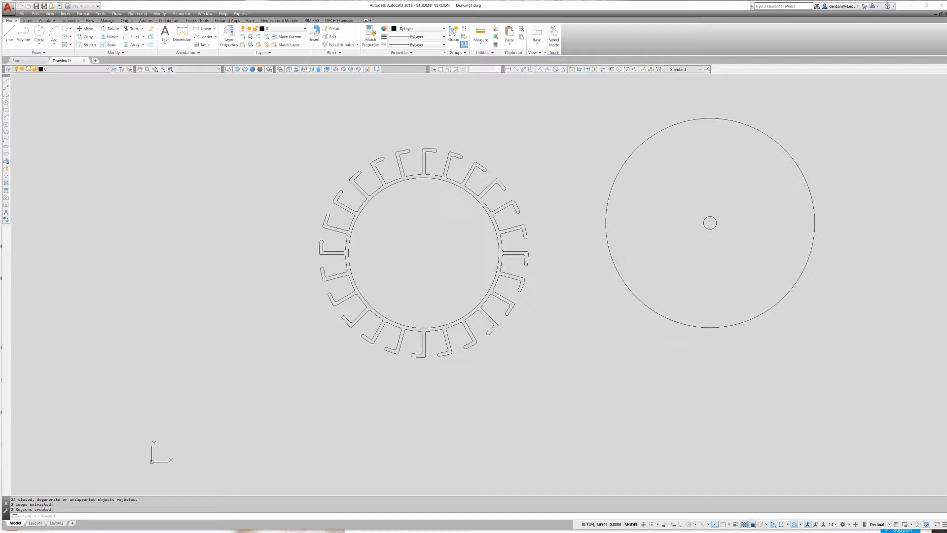
Step: Convert the large disc circle and its small concentric circle into regions
key("Return")
left_click(785, 355)
left_click(674, 200)
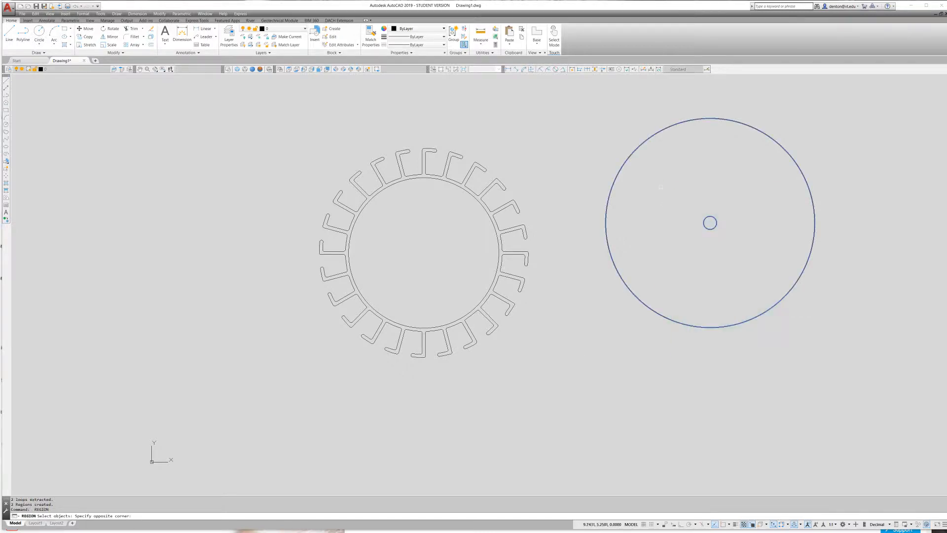
key("Return")
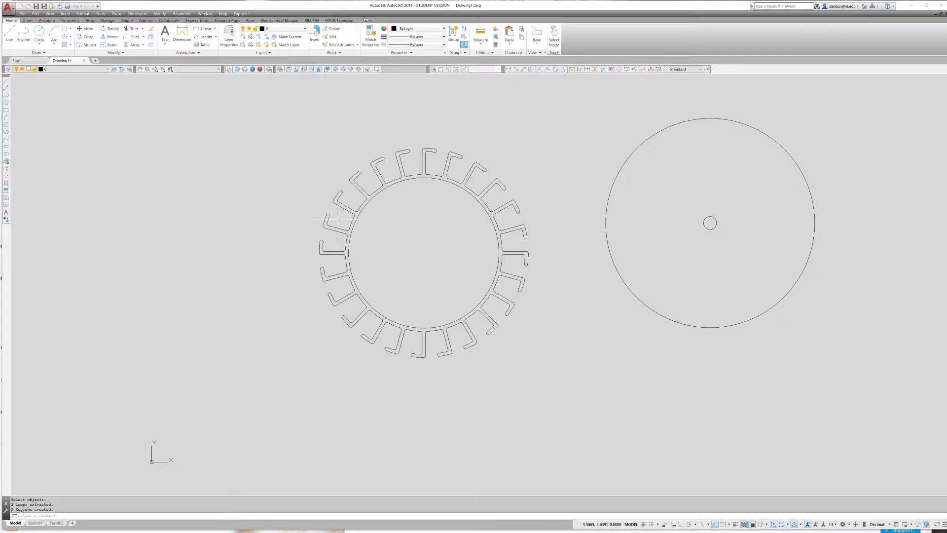
Step: Subtract the small center circle from the large disc region and check that they select as one object
type("s")
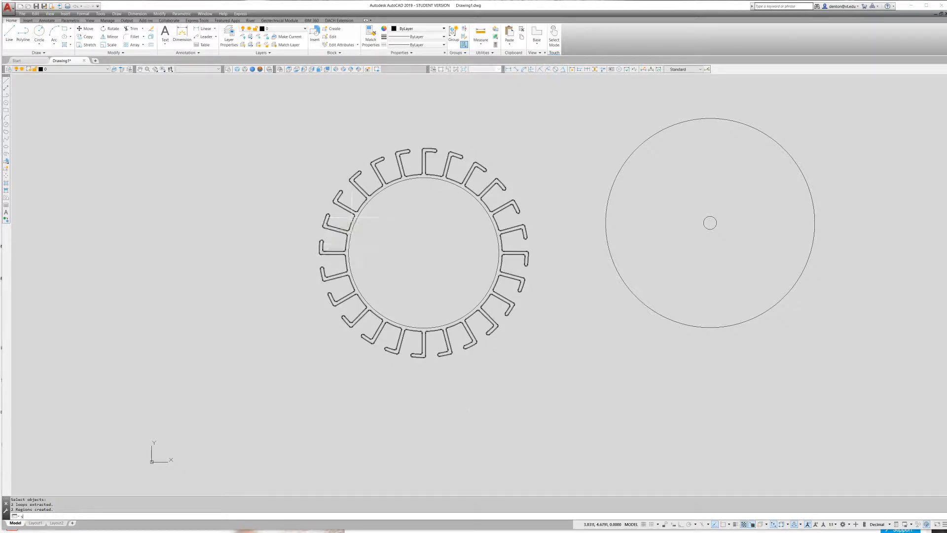
type("u")
key("Return")
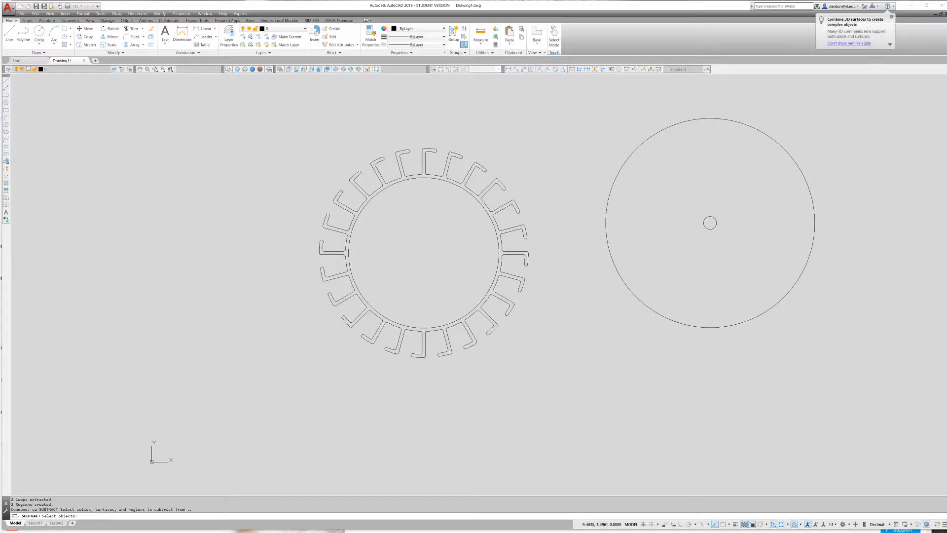
left_click(631, 291)
key("Return")
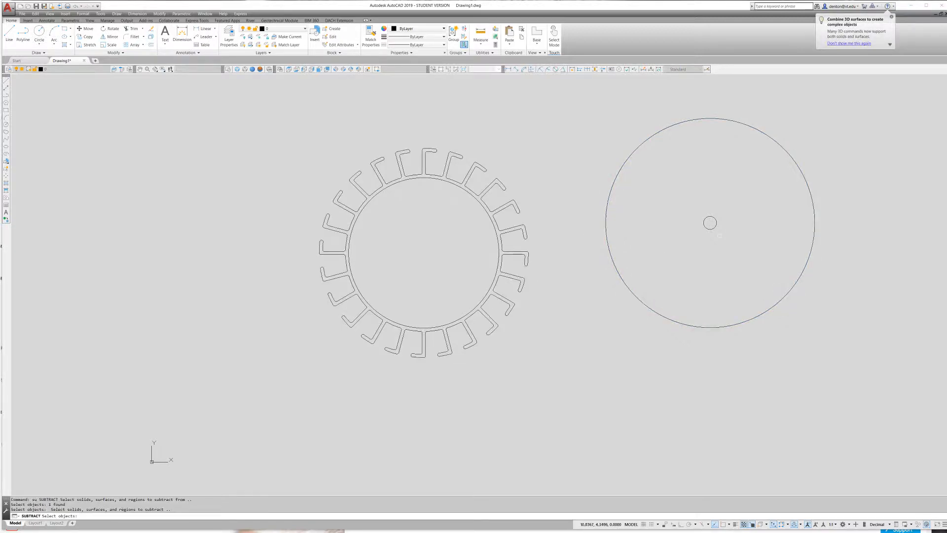
left_click(703, 223)
key("Return")
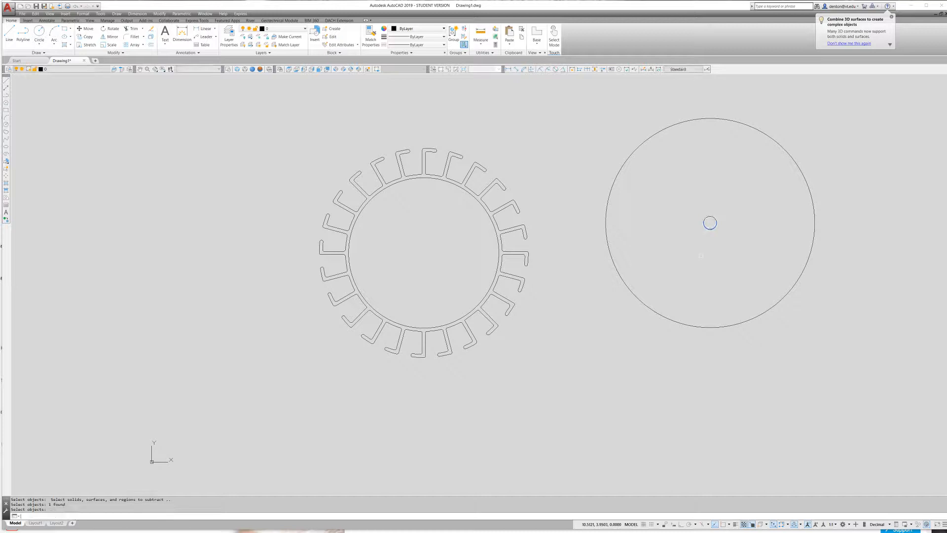
left_click(714, 217)
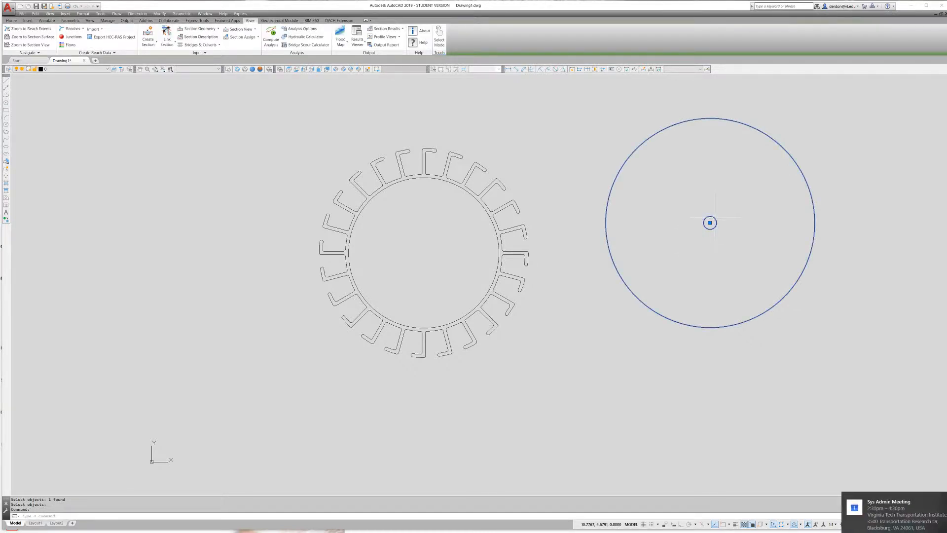
key("Escape")
key("Escape")
key("Escape")
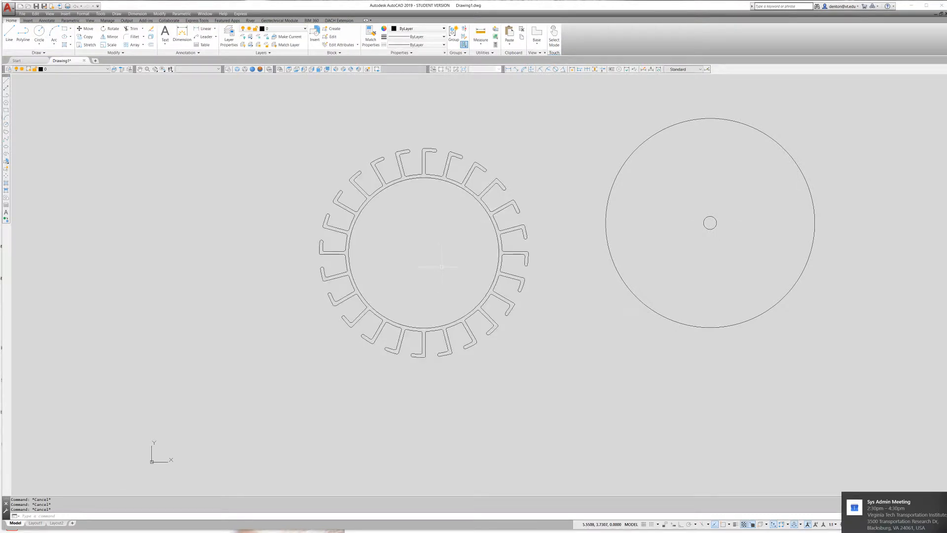
Step: Subtract the inner circle region from the toothed outline region to form an open ring
type("su")
key("Return")
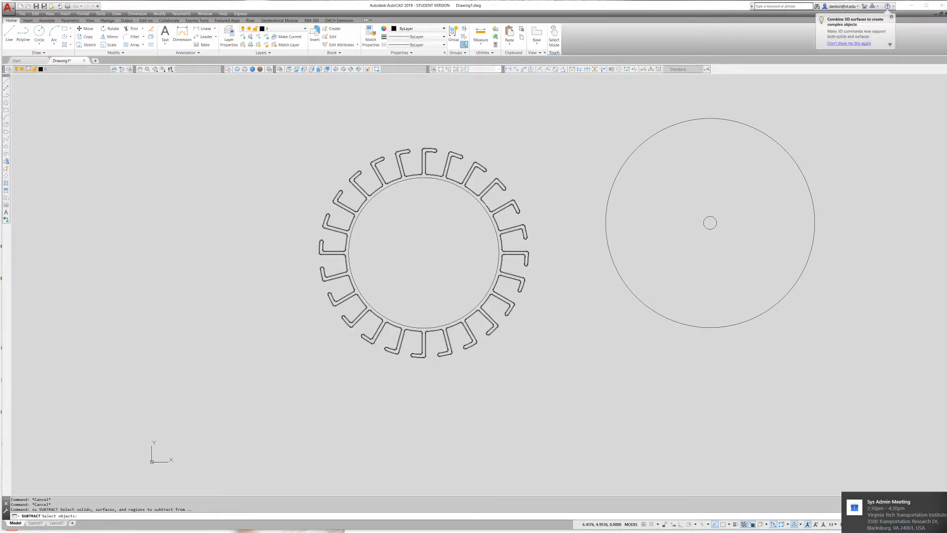
left_click(486, 202)
key("Return")
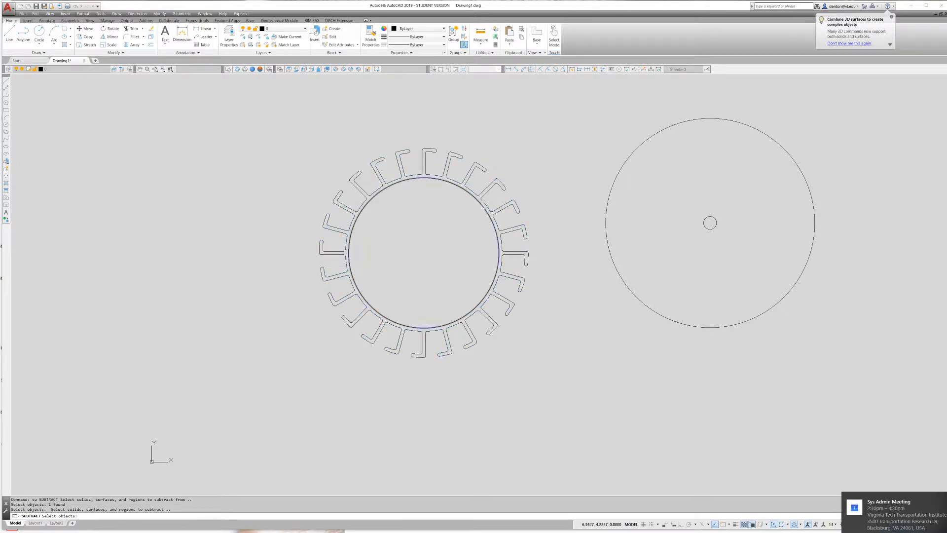
left_click(485, 206)
key("Return")
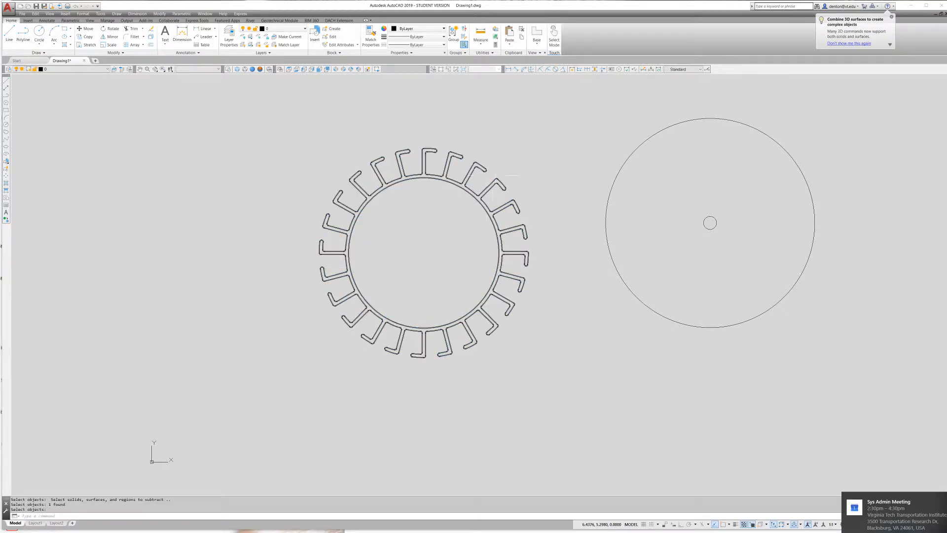
Step: Shade the regions with the Conceptual visual style and view them from an oblique 3D angle
left_click(253, 70)
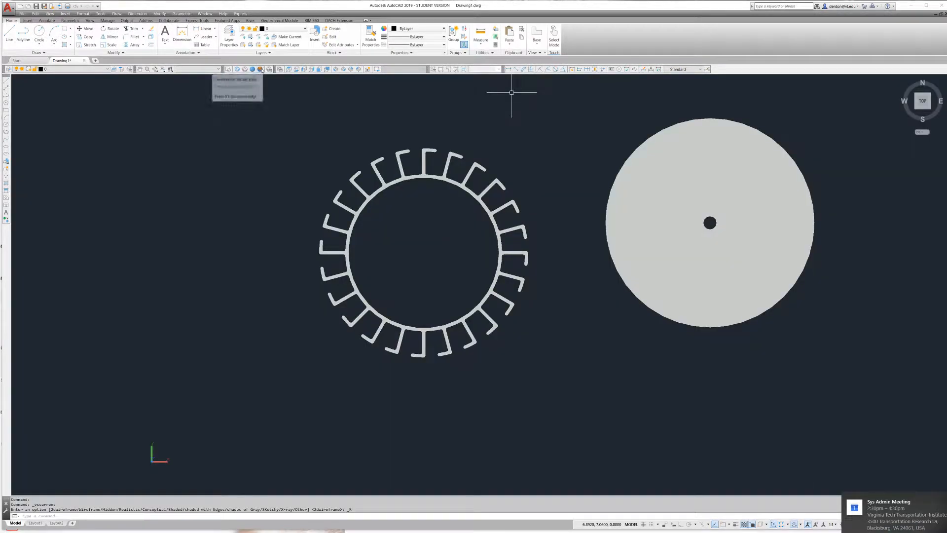
left_click(260, 69)
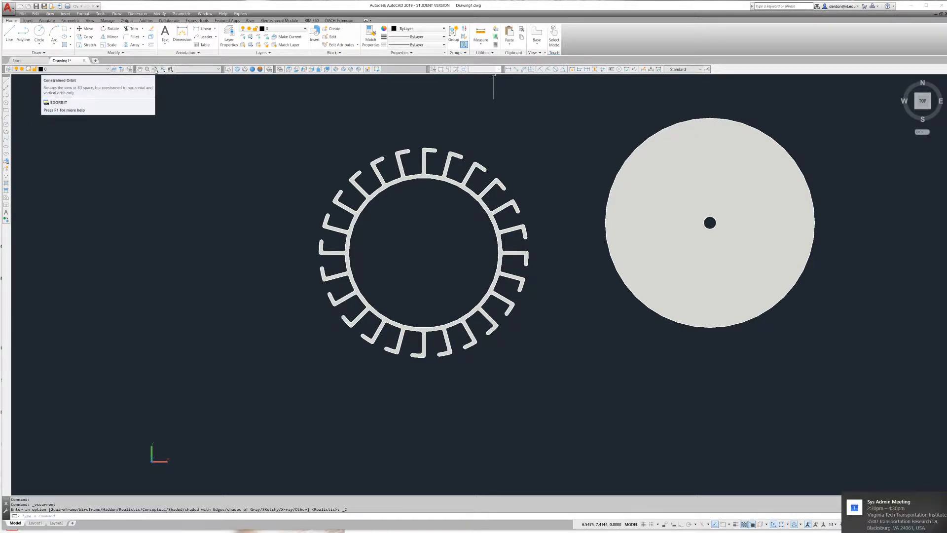
left_click(155, 70)
mouse_move(513, 203)
left_mouse_down()
mouse_move(527, 118)
mouse_move(503, 175)
mouse_move(526, 152)
mouse_move(543, 173)
mouse_move(463, 268)
left_mouse_up()
mouse_move(416, 248)
left_mouse_down()
mouse_move(442, 289)
mouse_move(467, 254)
mouse_move(473, 216)
left_mouse_up()
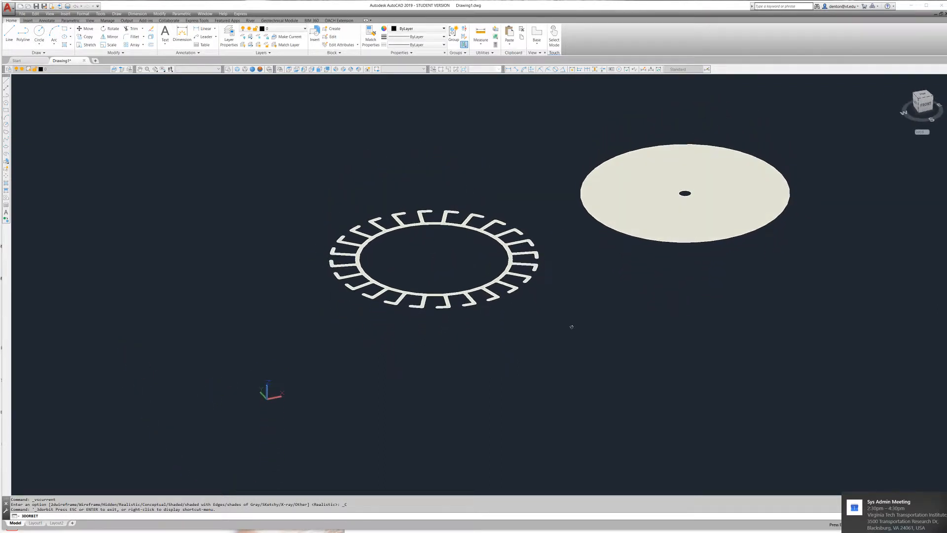
key("Escape")
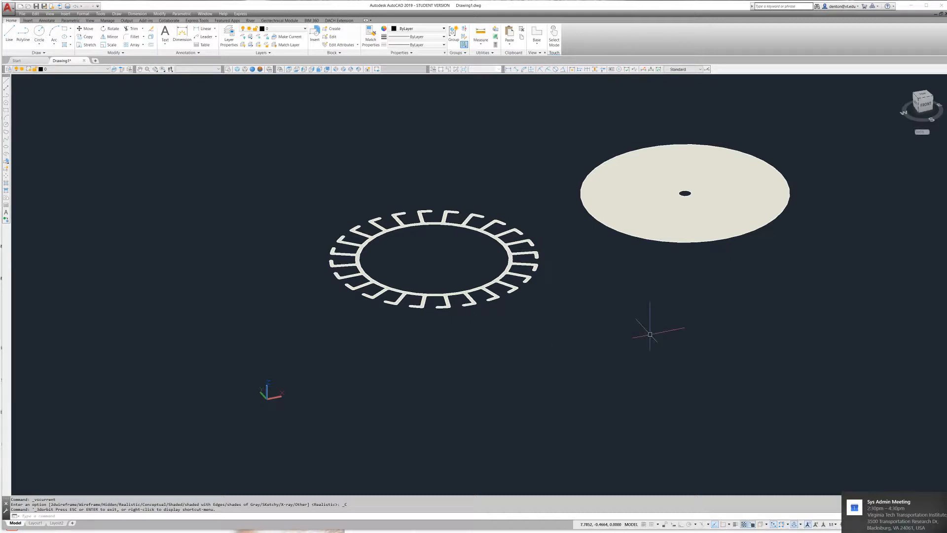
Step: Extrude the toothed ring region to a height of 0.5
type("ext")
key("Return")
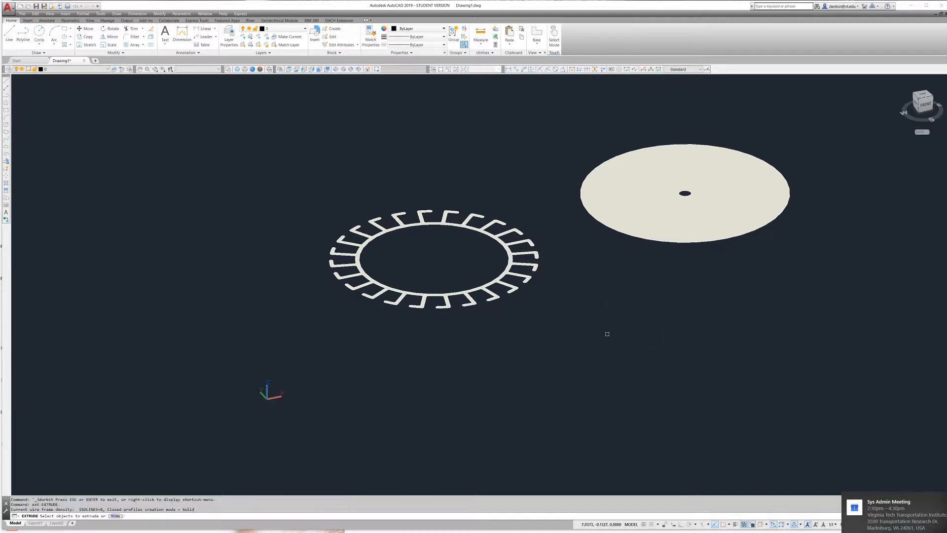
left_click(530, 267)
key("Return")
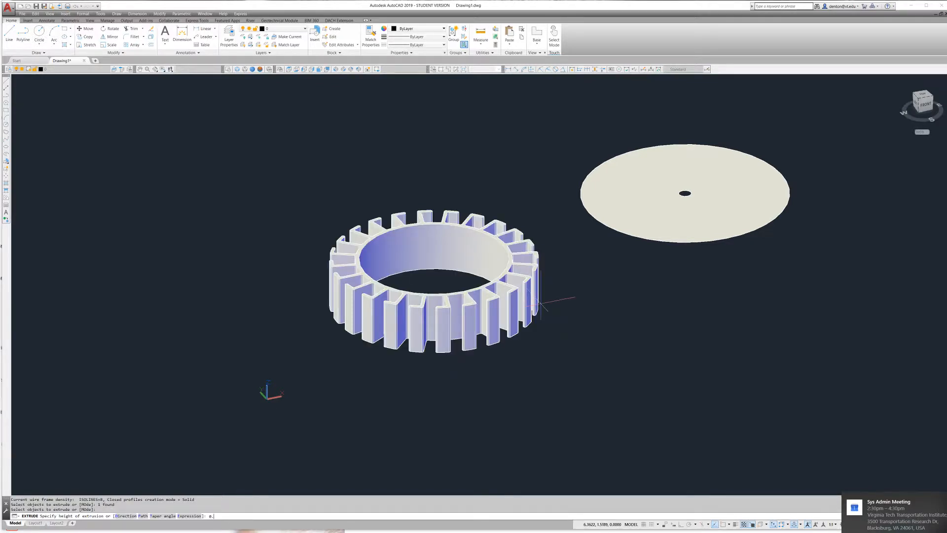
type("0.5")
key("Return")
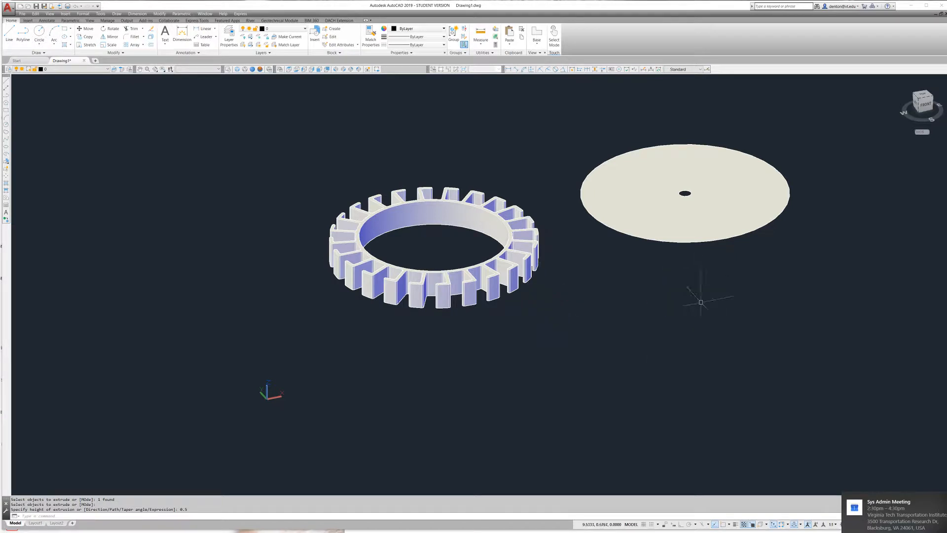
Step: Extrude the disc region with the center hole to a height of .0625
type("ext")
key("Return")
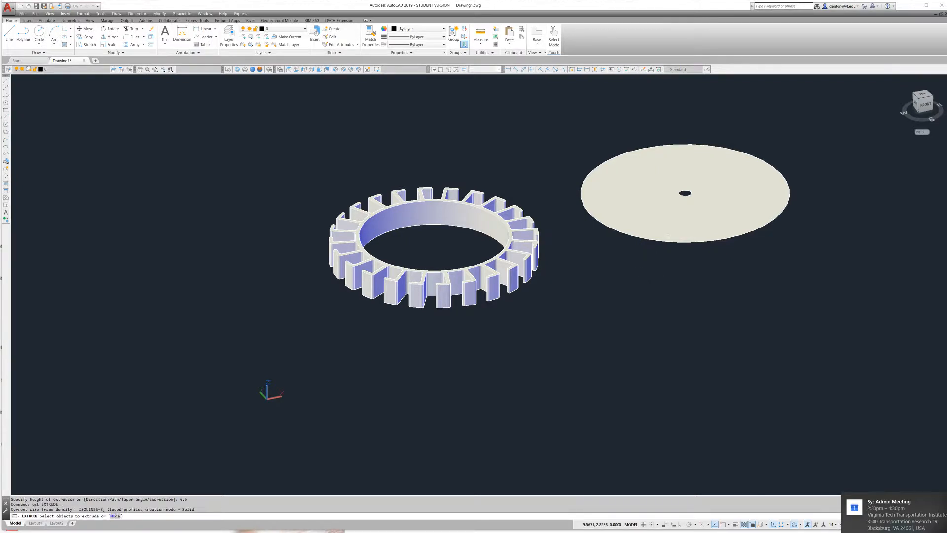
left_click(665, 241)
key("Return")
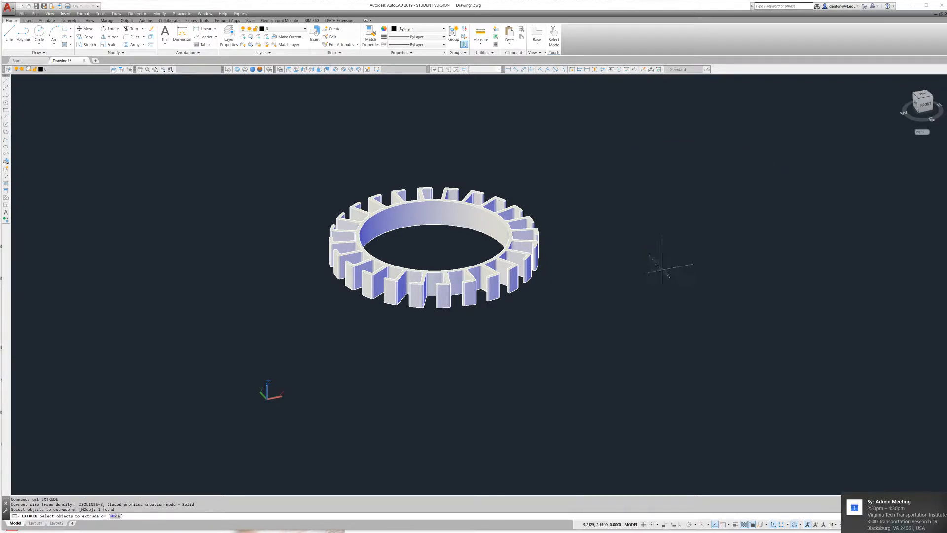
type(".0625")
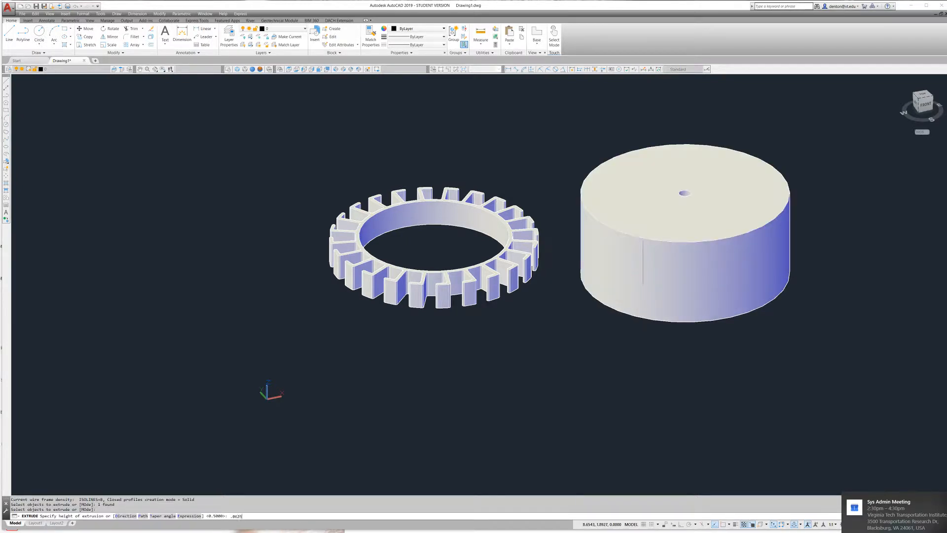
key("Return")
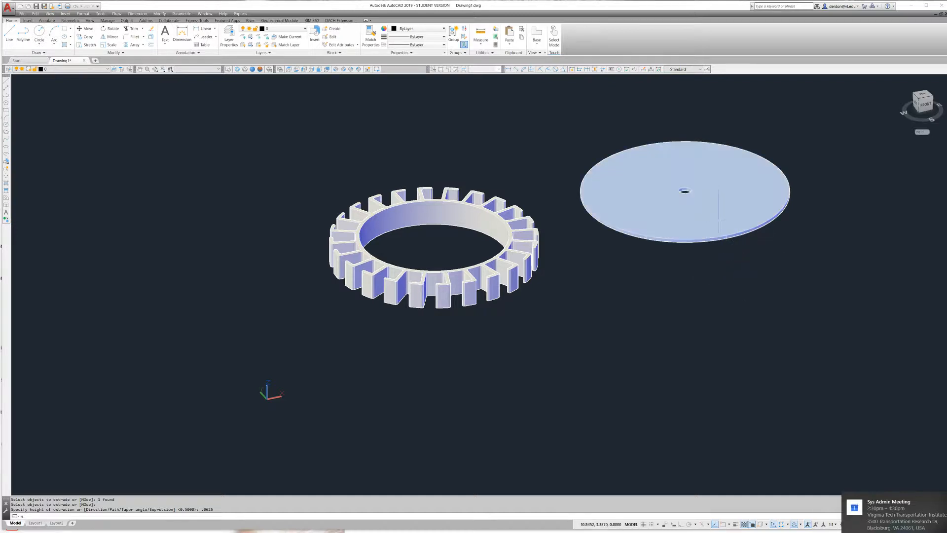
Step: Move the disc from the center of its hole to the center of the toothed ring's bottom edge, closing the ring's underside
key("Return")
left_click(714, 236)
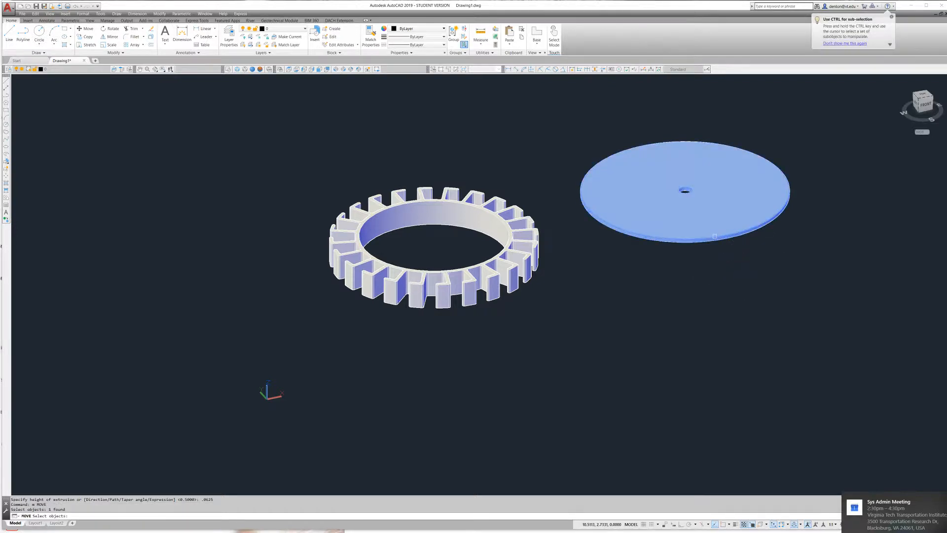
key("Return")
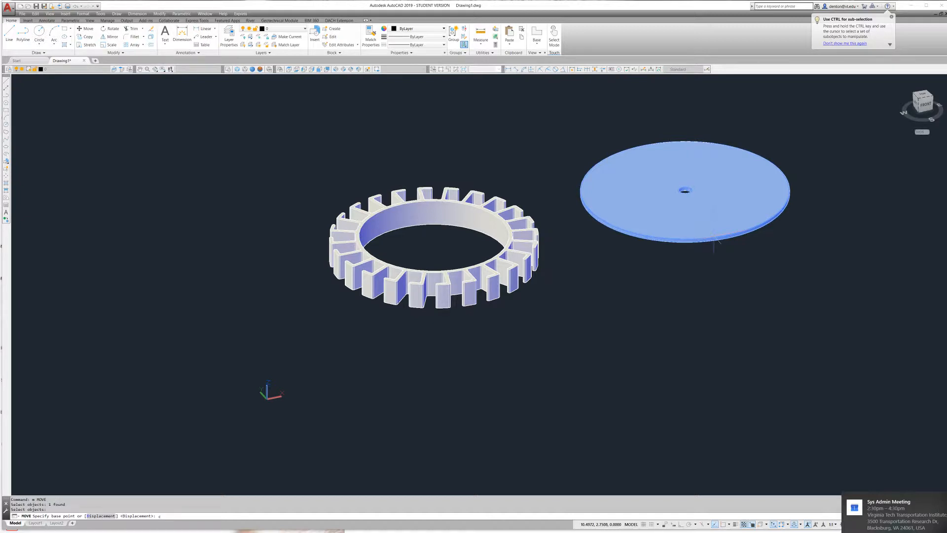
scroll(690, 183, "up", 2)
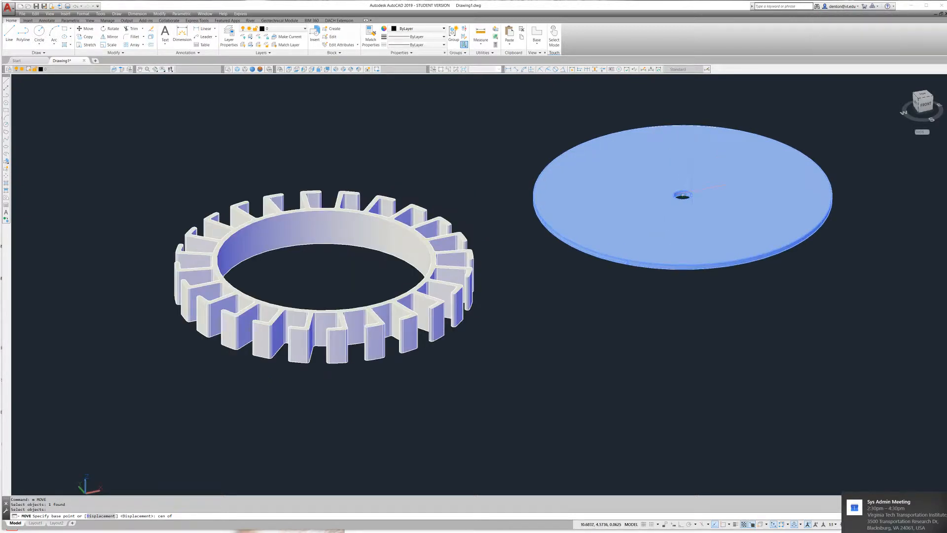
left_click(685, 194)
type("c")
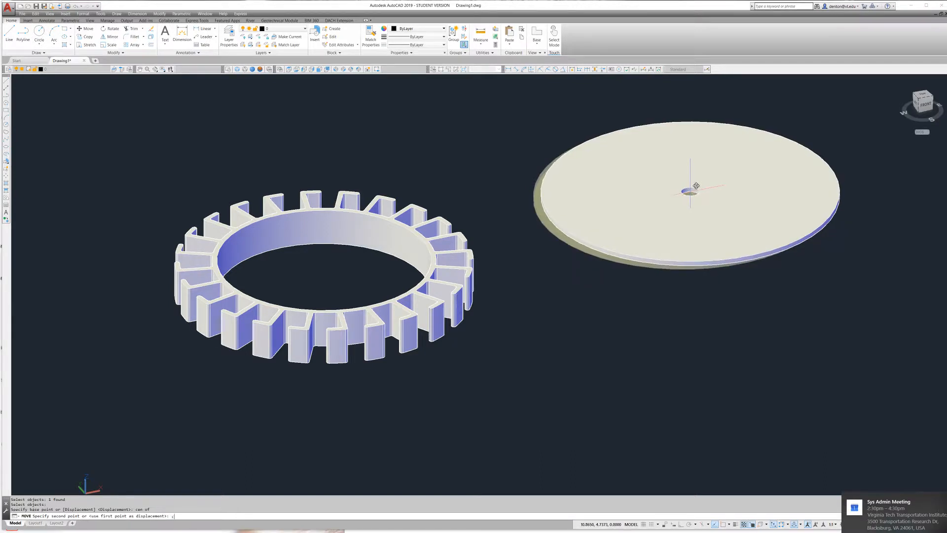
type("en")
key("Return")
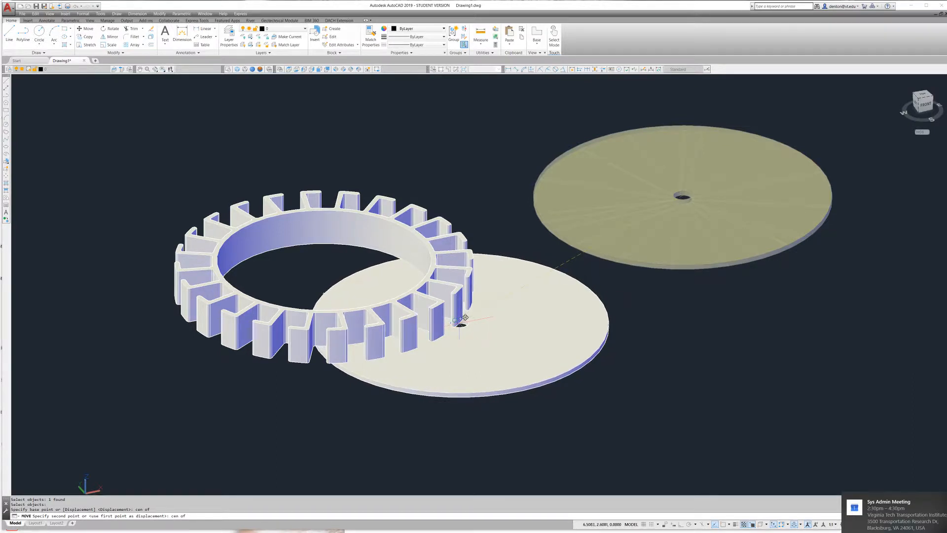
scroll(303, 368, "up", 2)
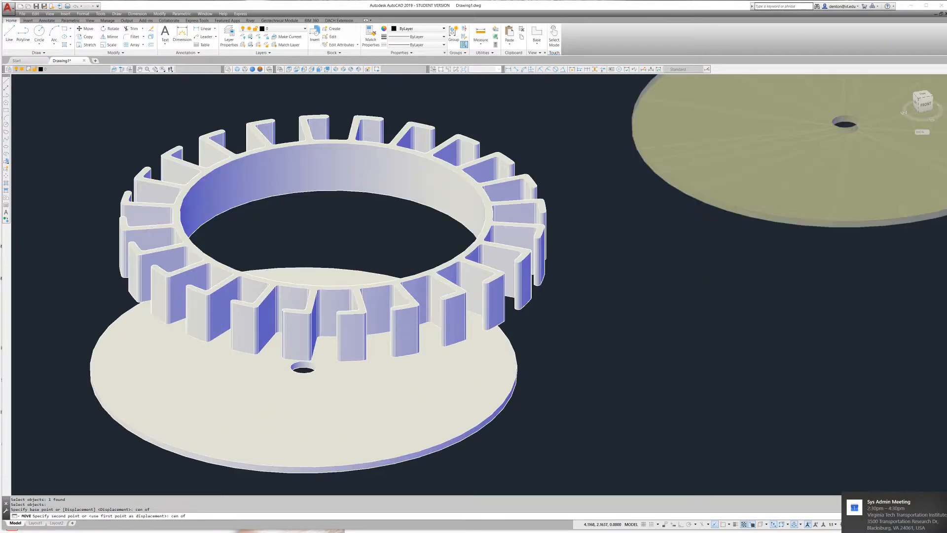
scroll(303, 367, "up", 2)
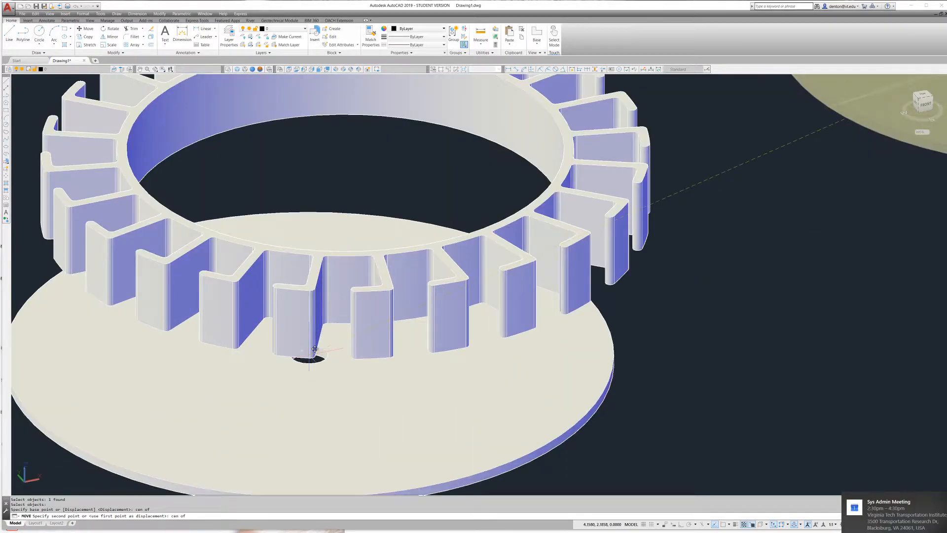
left_click(345, 316)
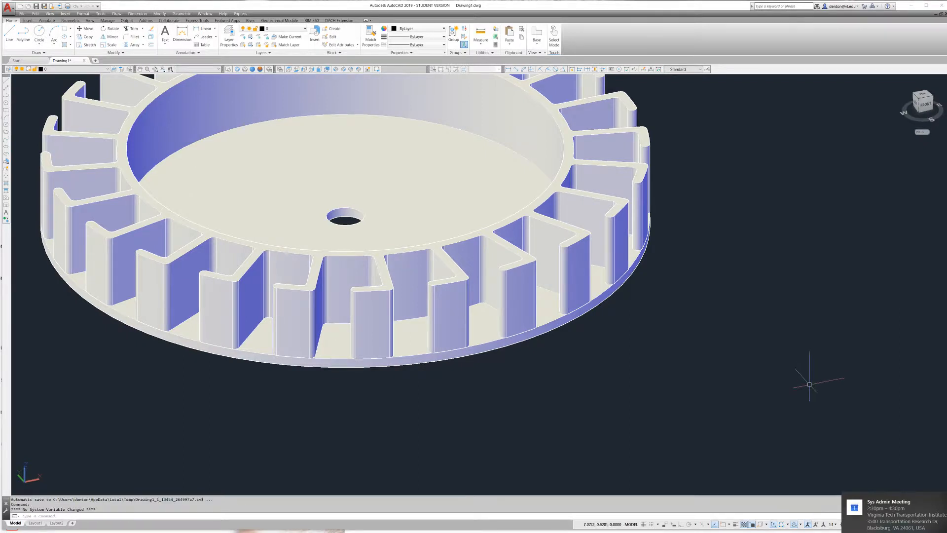
Step: Copy the bottom disc upward by a displacement of 0,0,.5325 to cover the top of the toothed ring
type("cp")
key("Return")
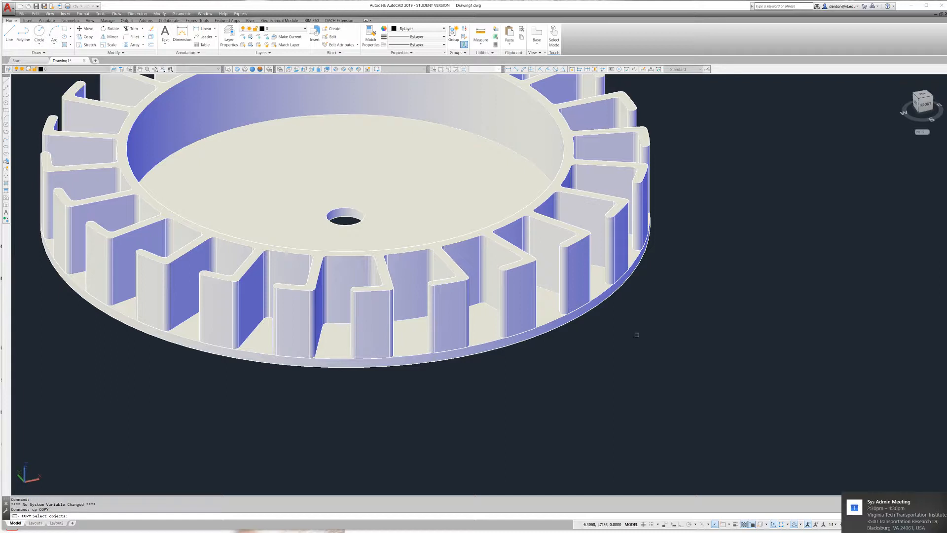
left_click(593, 306)
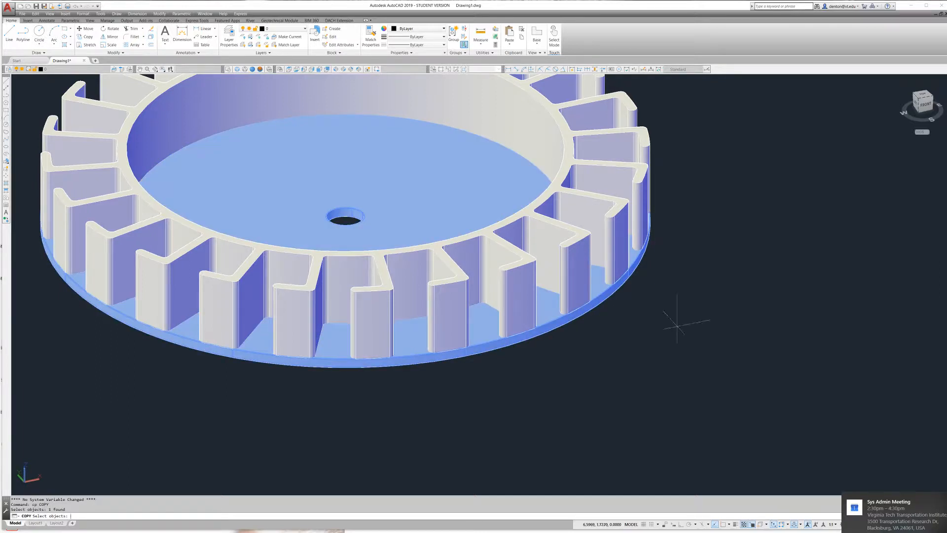
key("Return")
type("0")
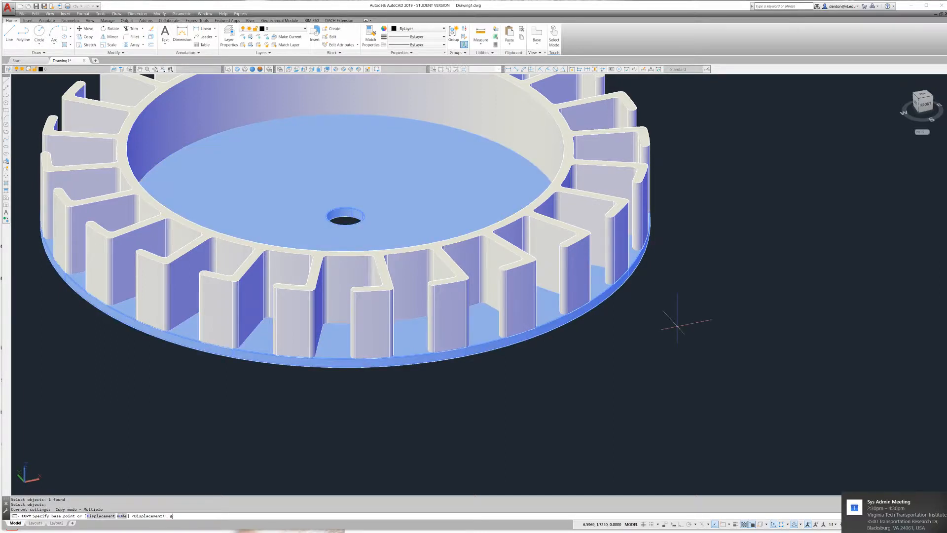
type(",0,.5325")
key("Return")
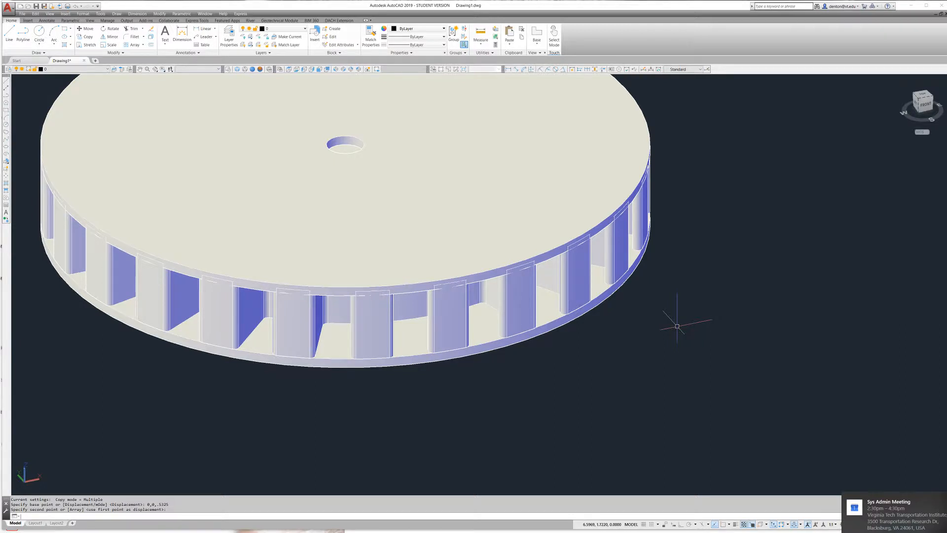
key("Return")
type("m")
key("Return")
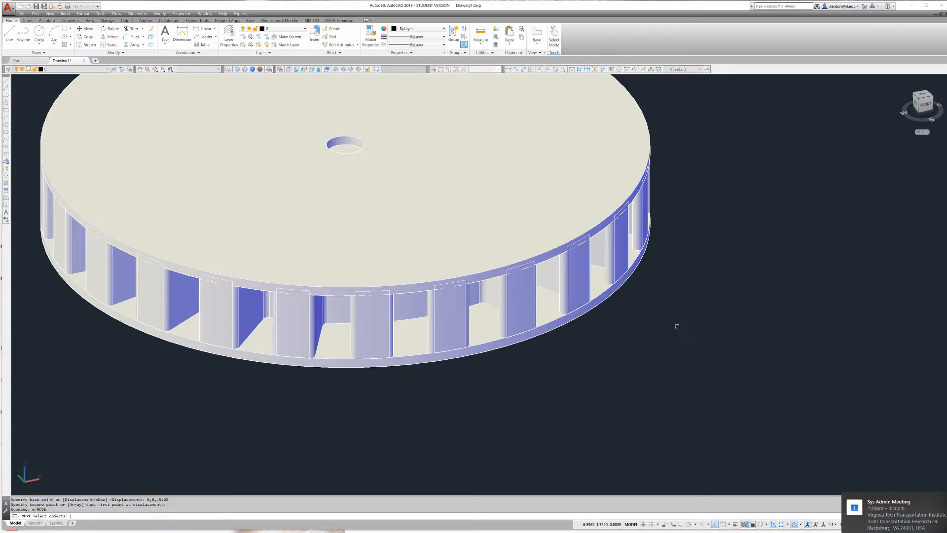
left_click(601, 233)
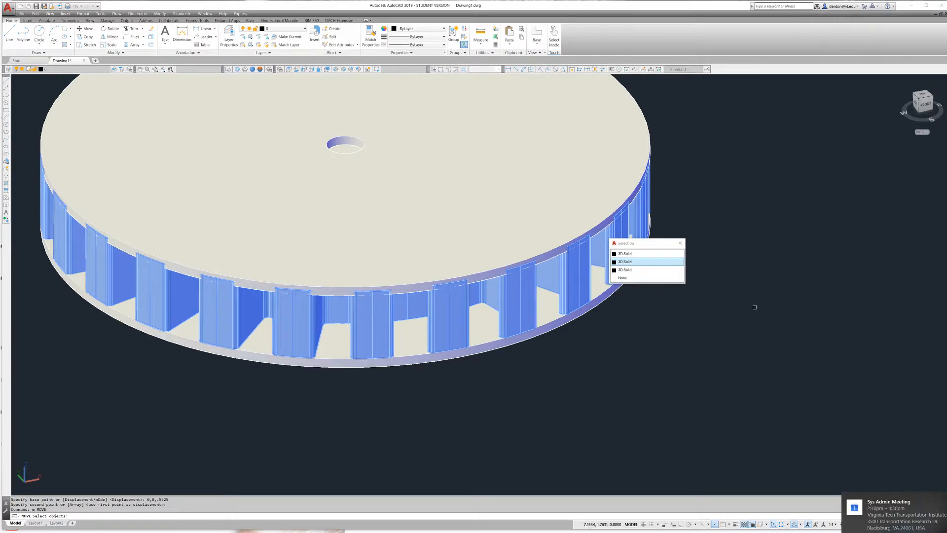
key("Escape")
key("Escape")
key("Escape")
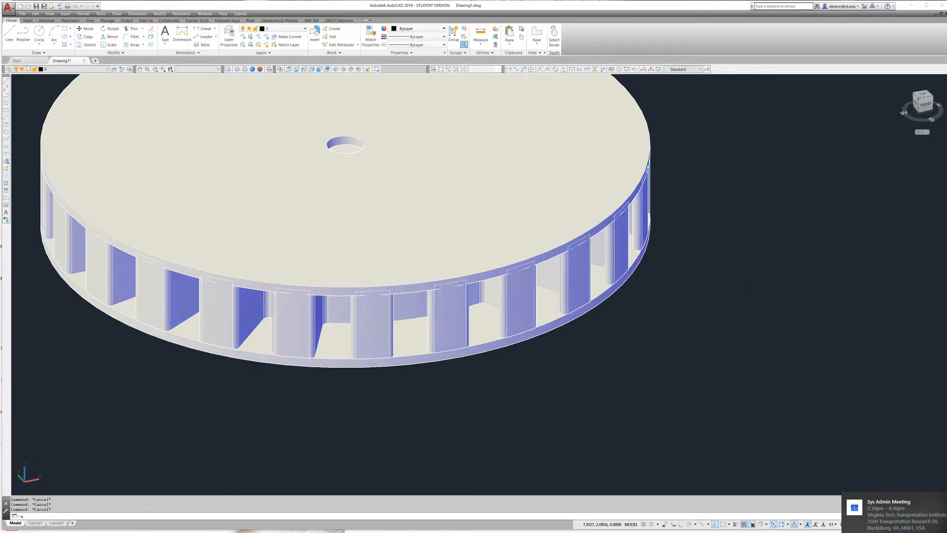
Step: Move the upper disc upward by a displacement of 0,0,.03
key("Return")
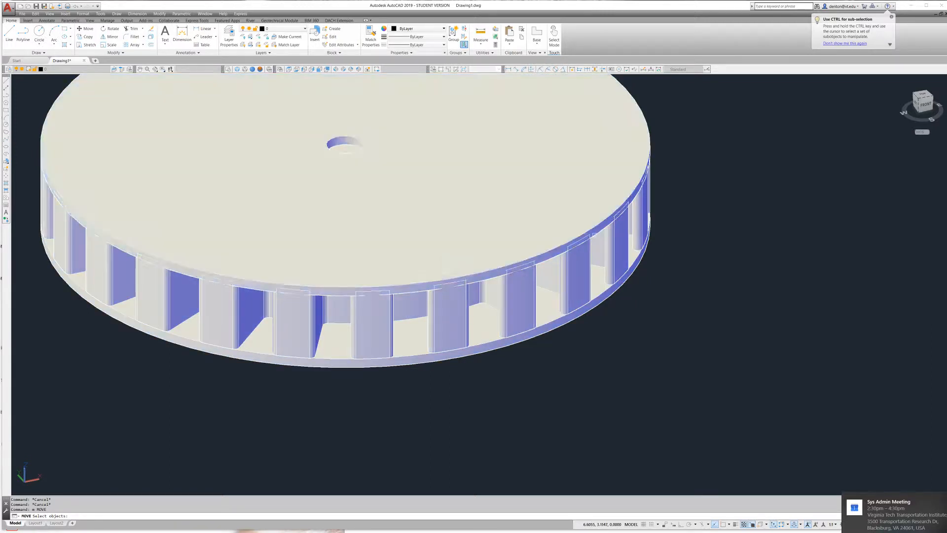
left_click(594, 235)
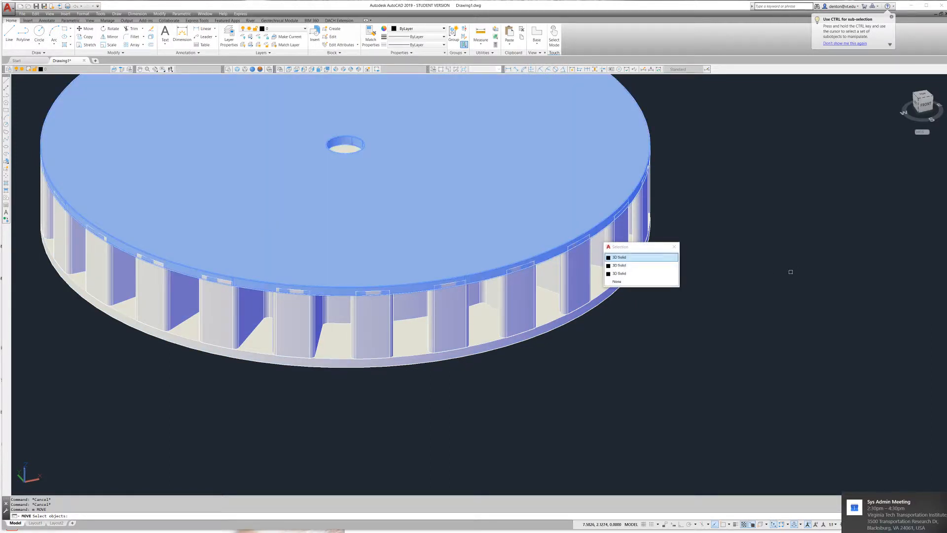
key("Return")
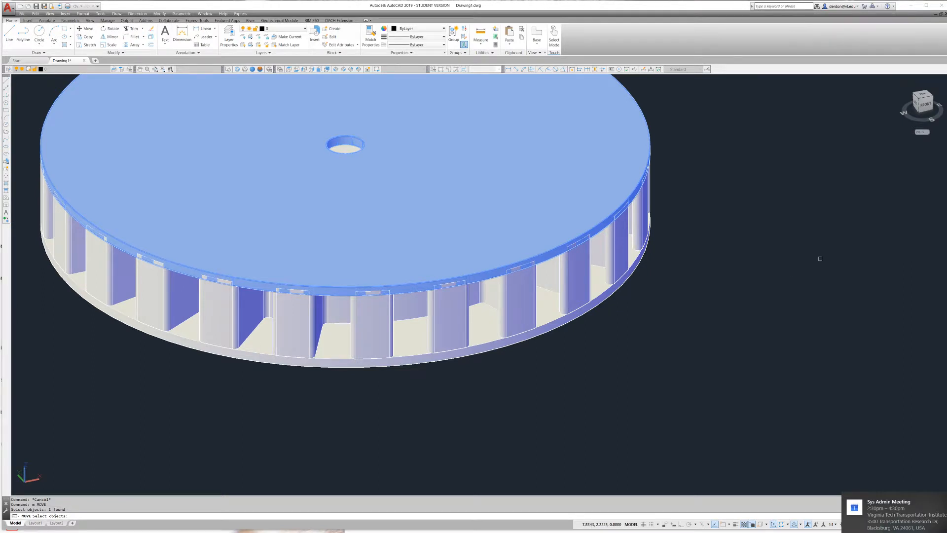
type("0,0,.03")
key("Return")
key("Return")
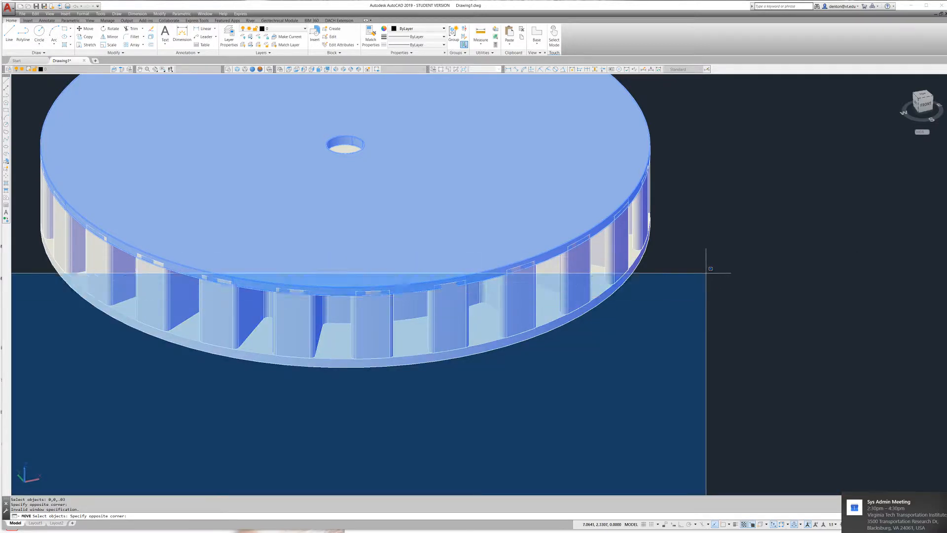
left_click(750, 296)
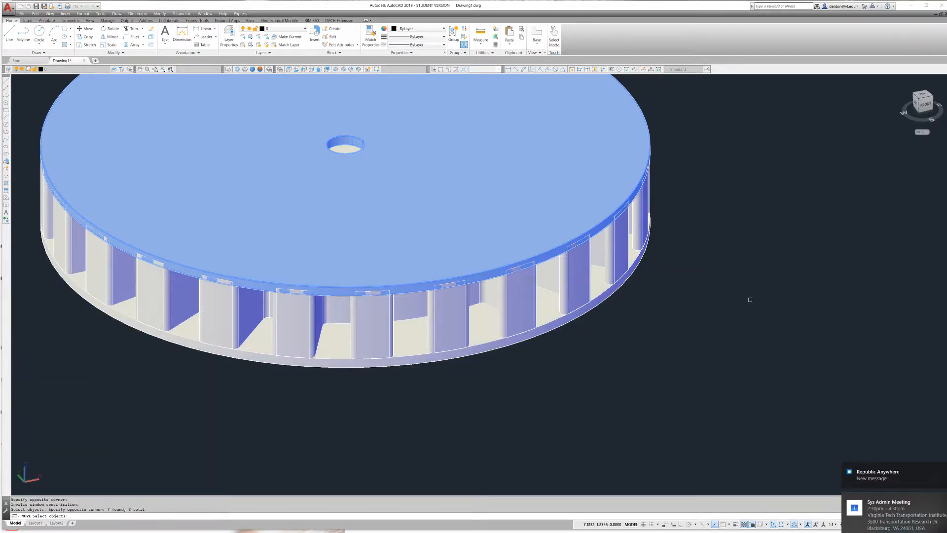
key("Return")
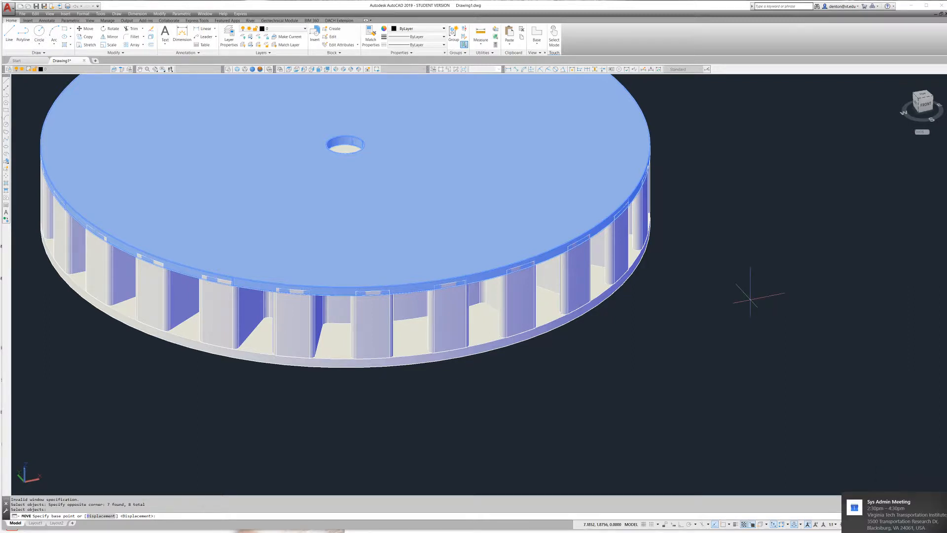
type("0,0,.03")
key("Return")
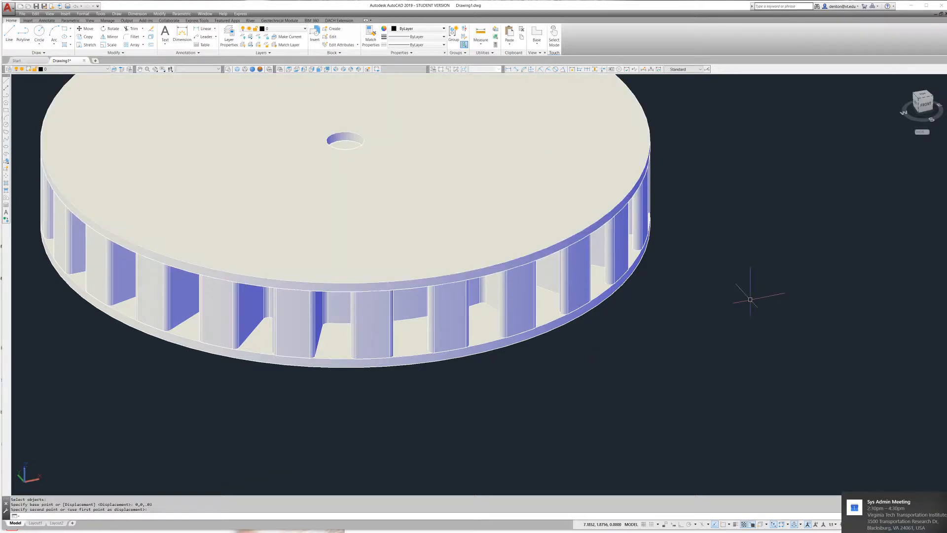
key("Return")
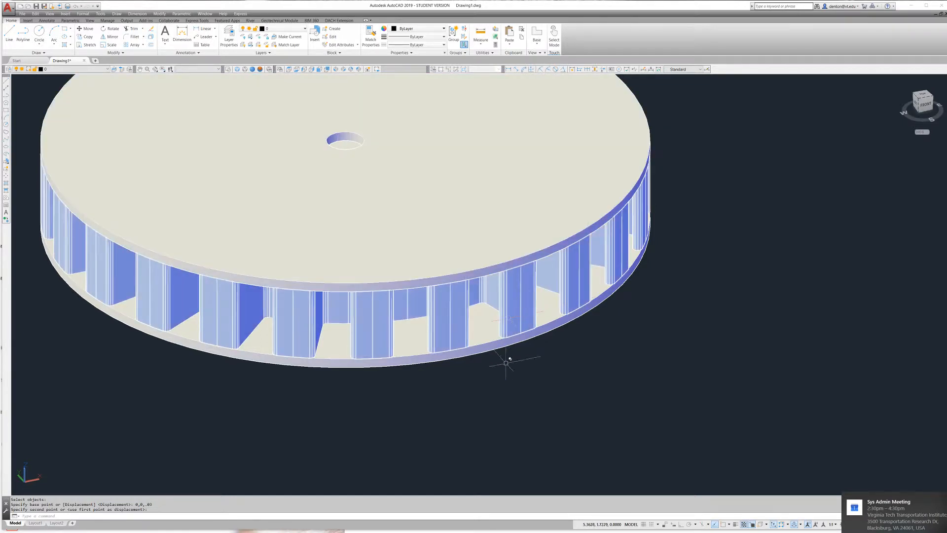
Step: Union the toothed ring with the upper and lower discs into a single solid
type("uni")
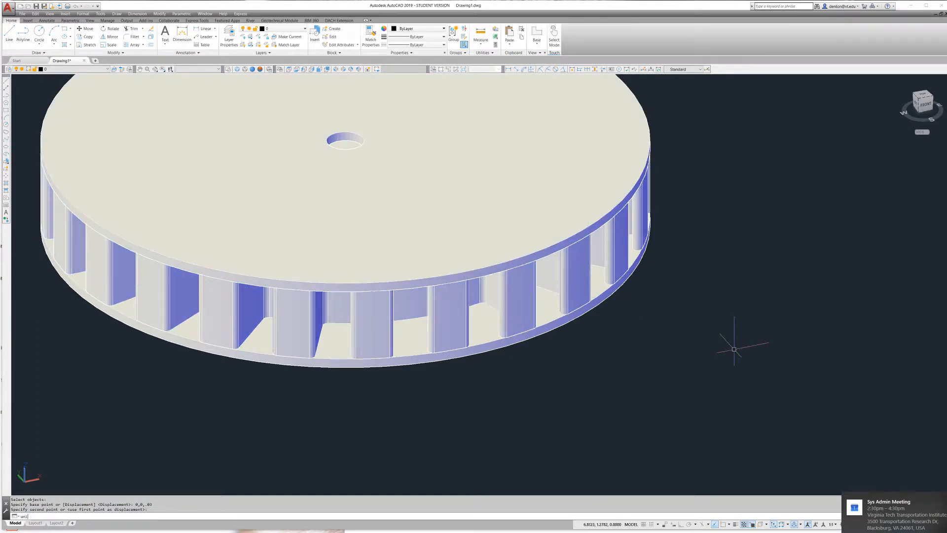
type("on")
key("Return")
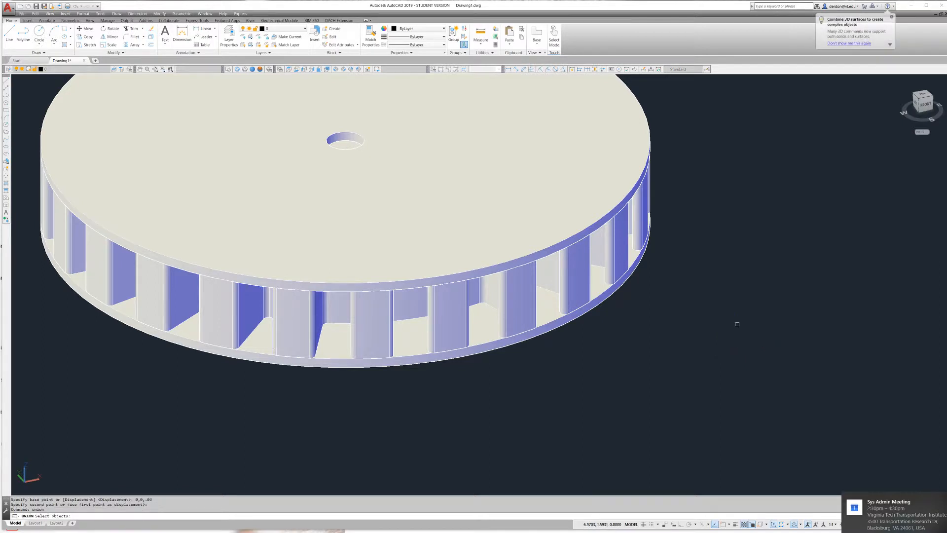
left_click(705, 311)
left_click(593, 184)
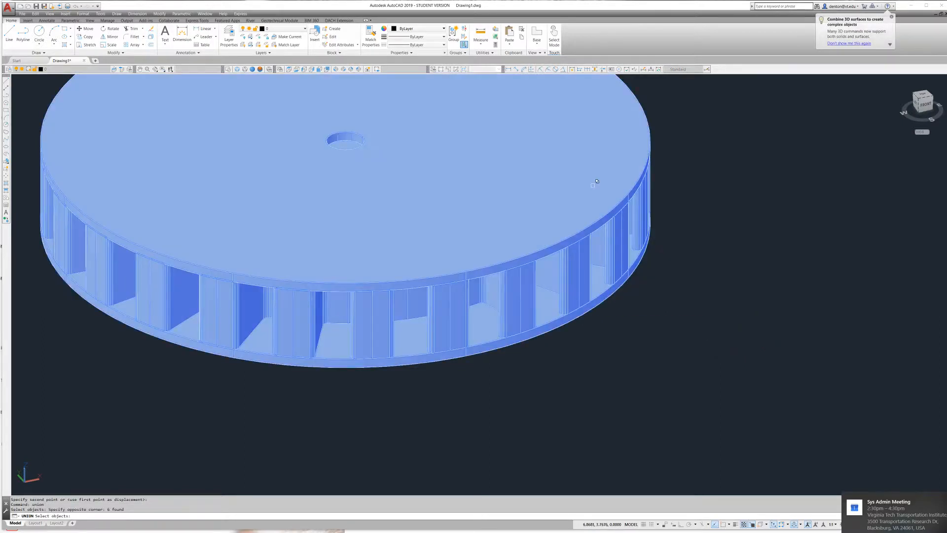
key("Return")
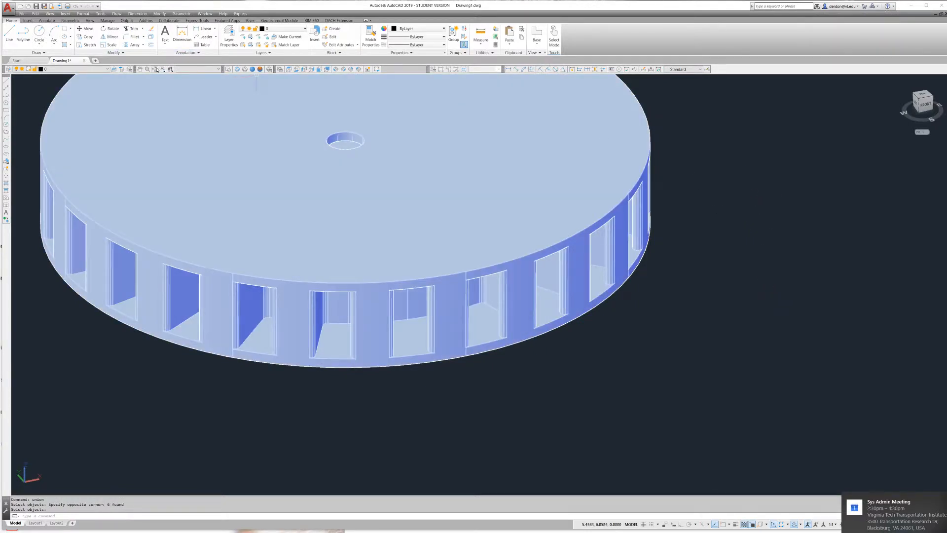
Step: Examine the wheel's underside, rim openings and disc faces from different angles, using Continuous Orbit
left_click(156, 69)
left_click_drag(284, 255, 402, 154)
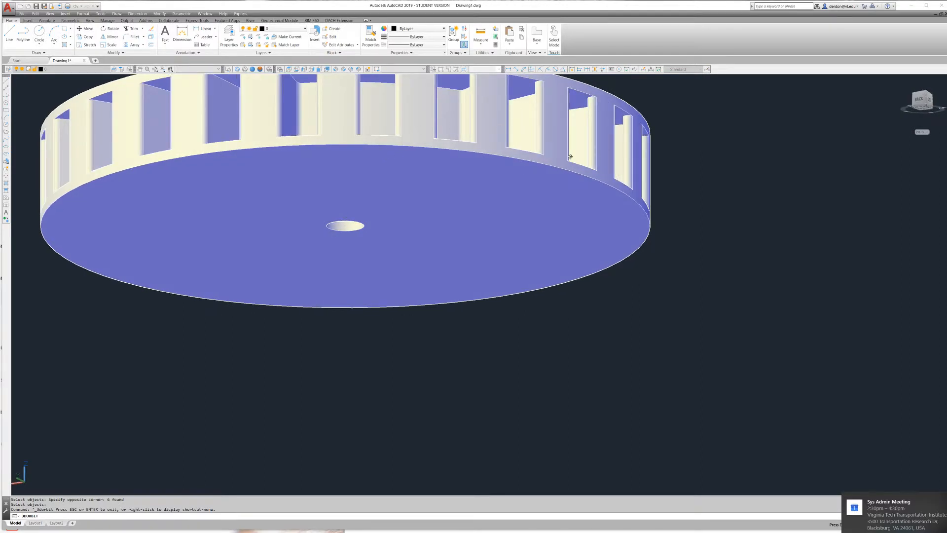
left_click_drag(478, 165, 524, 149)
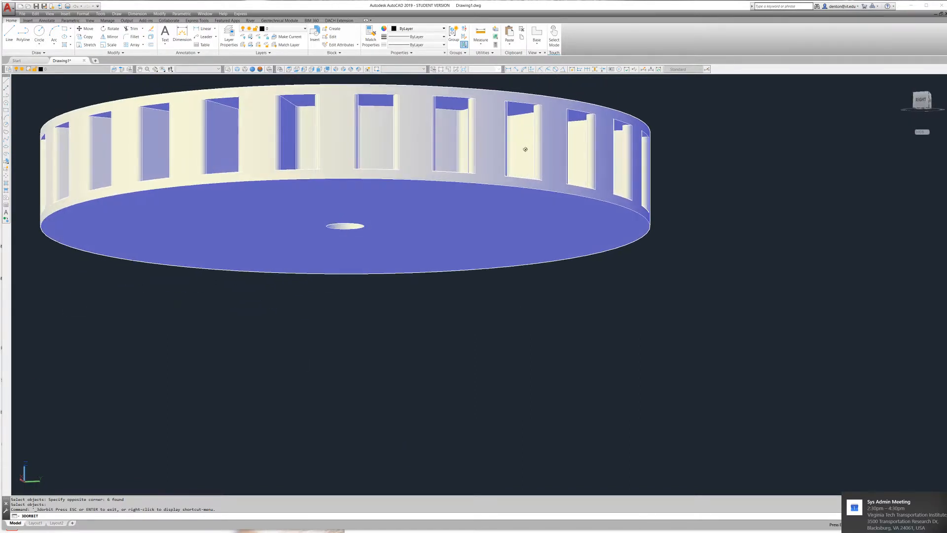
right_click(525, 150)
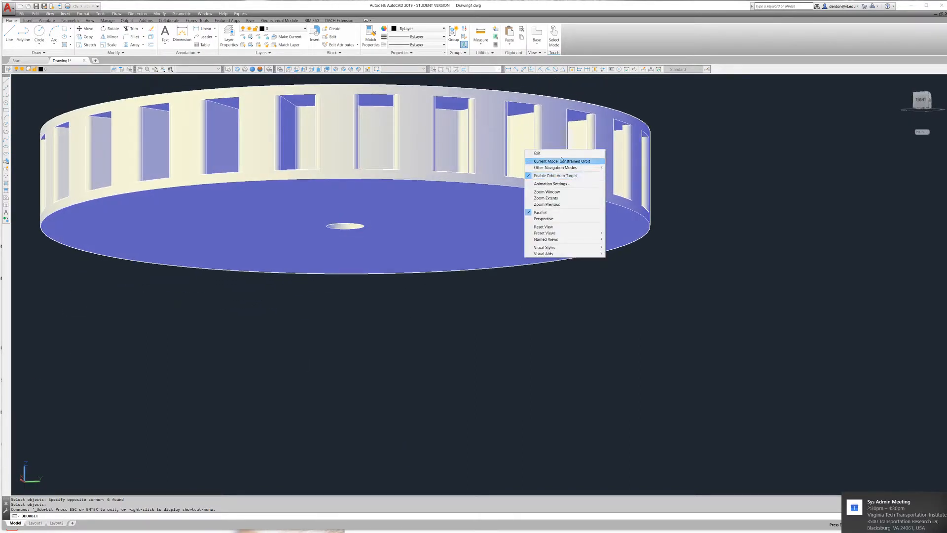
mouse_move(563, 169)
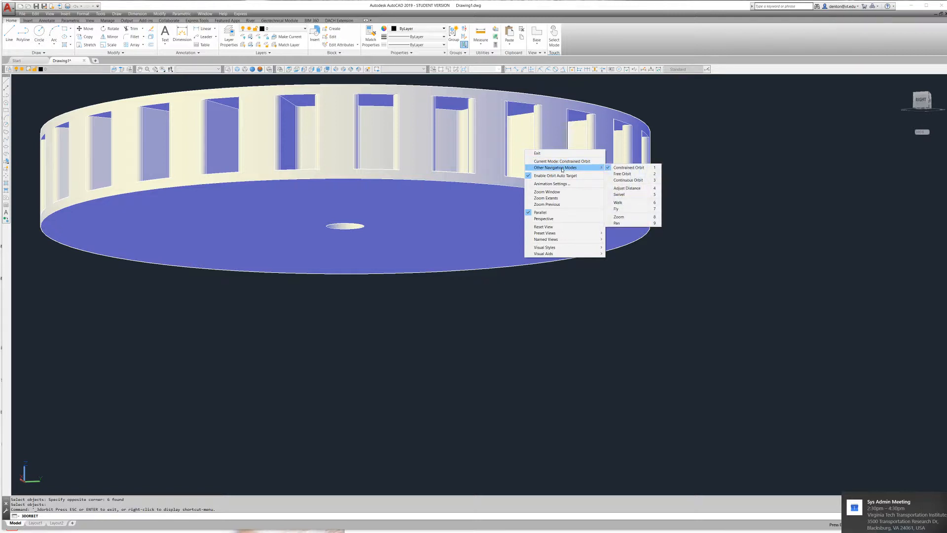
left_click(626, 181)
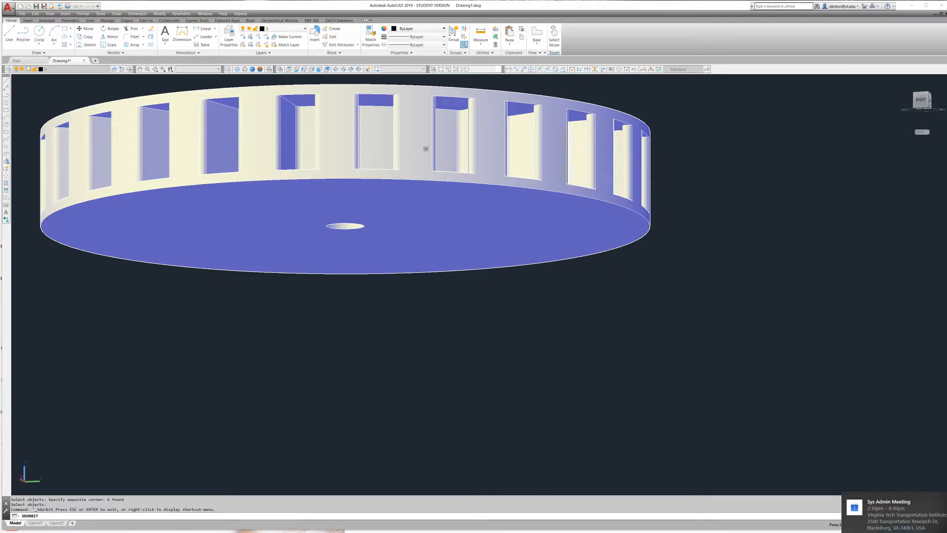
left_click_drag(372, 148, 426, 147)
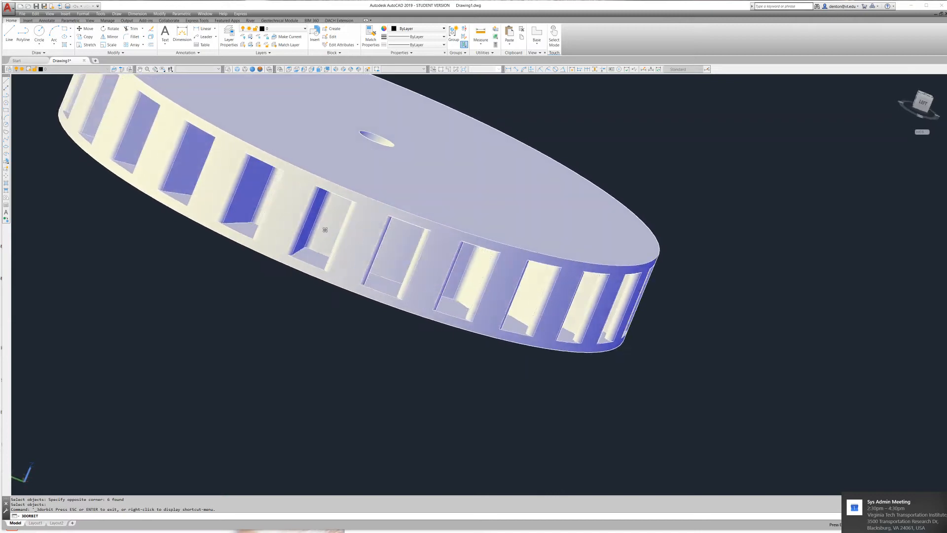
key("Escape")
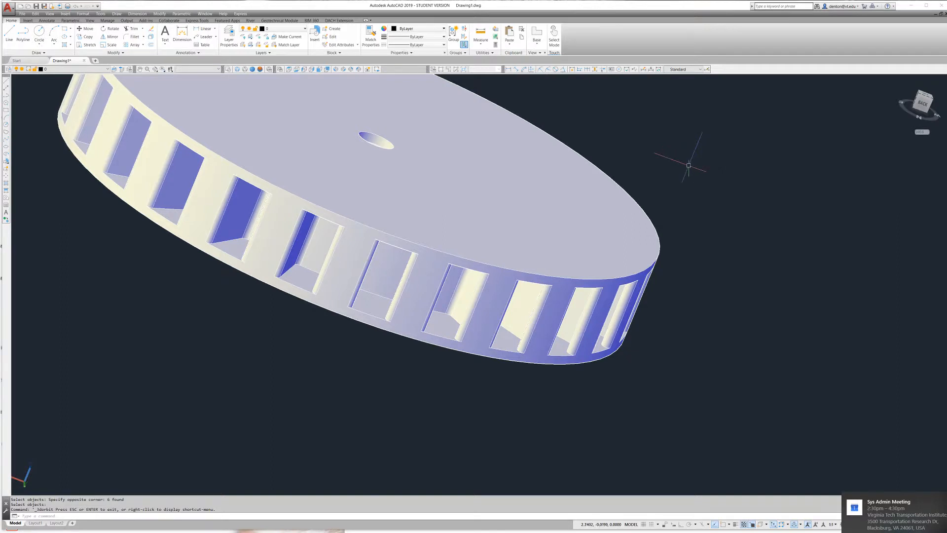
Step: Scale the wheel solid by a factor of 25.4 about the center of its hole
scroll(644, 237, "down", 4)
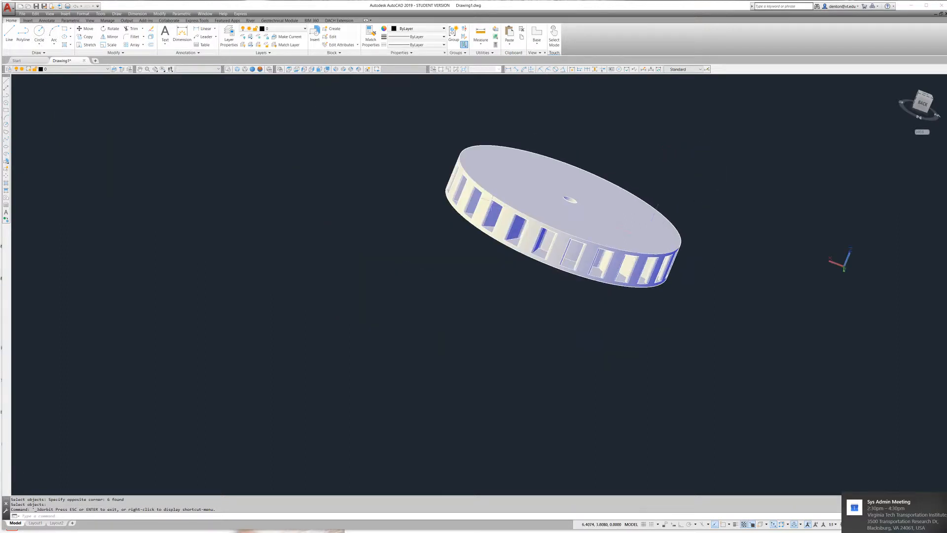
middle_click_drag(521, 186, 502, 209, "shift")
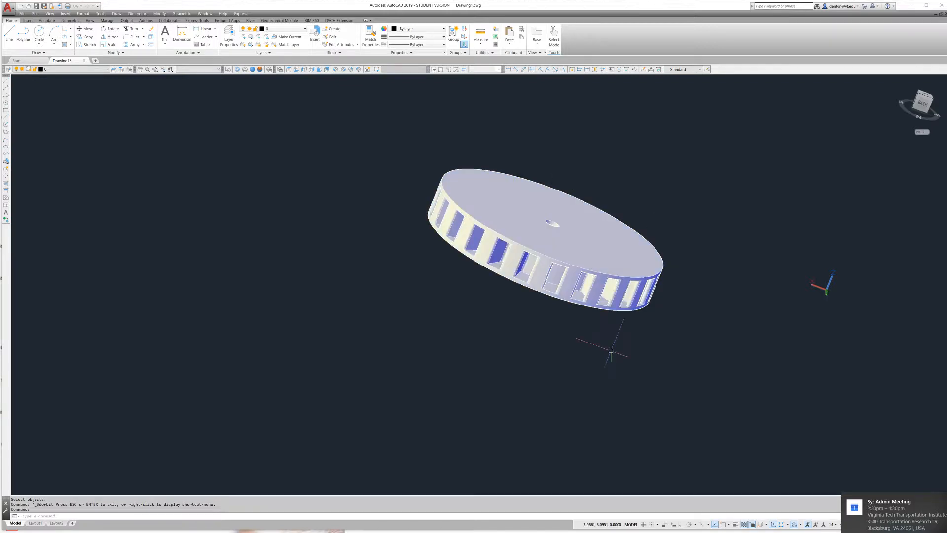
type("sc")
key("Return")
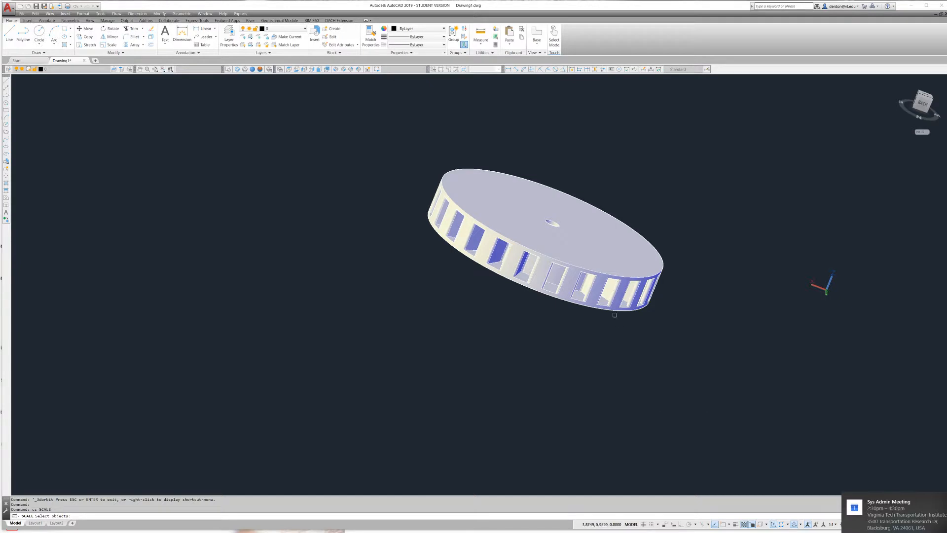
left_click(606, 295)
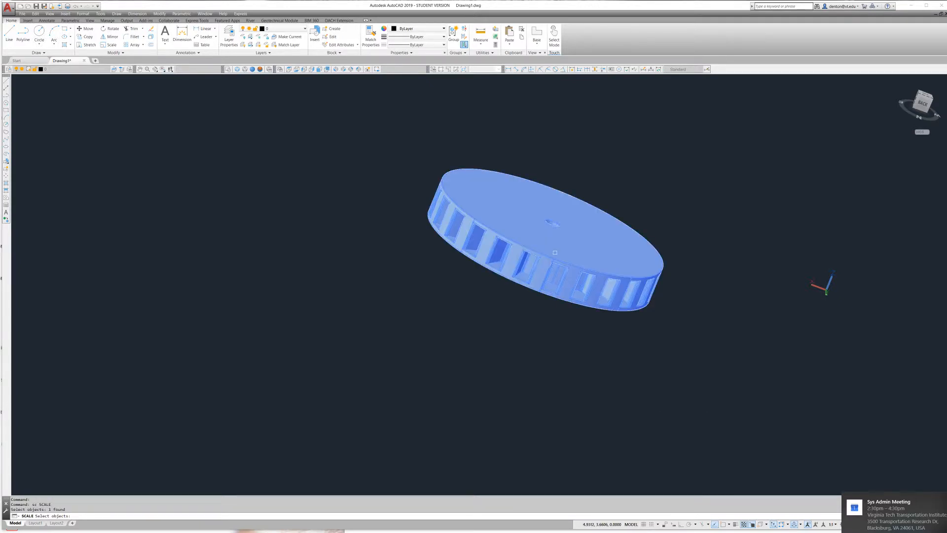
key("Return")
left_click(553, 223)
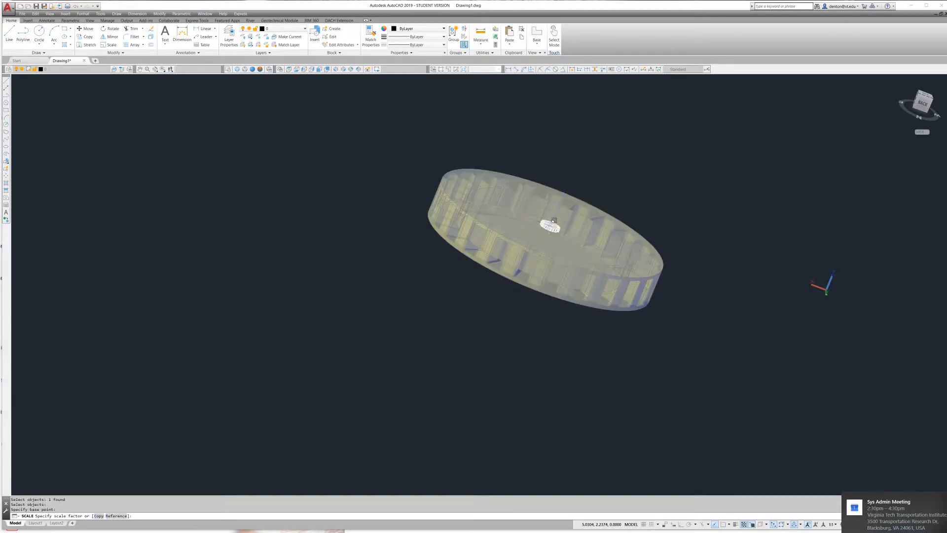
type("25.4")
key("Return")
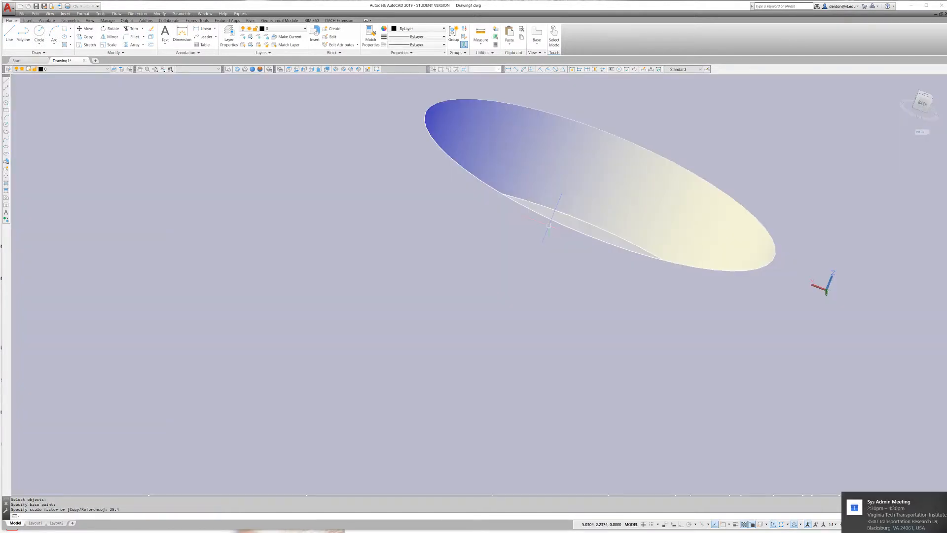
Step: Export the wheel solid to the Desktop as a Lithography (*.stl) file named wheel
type("z")
key("Return")
type("e")
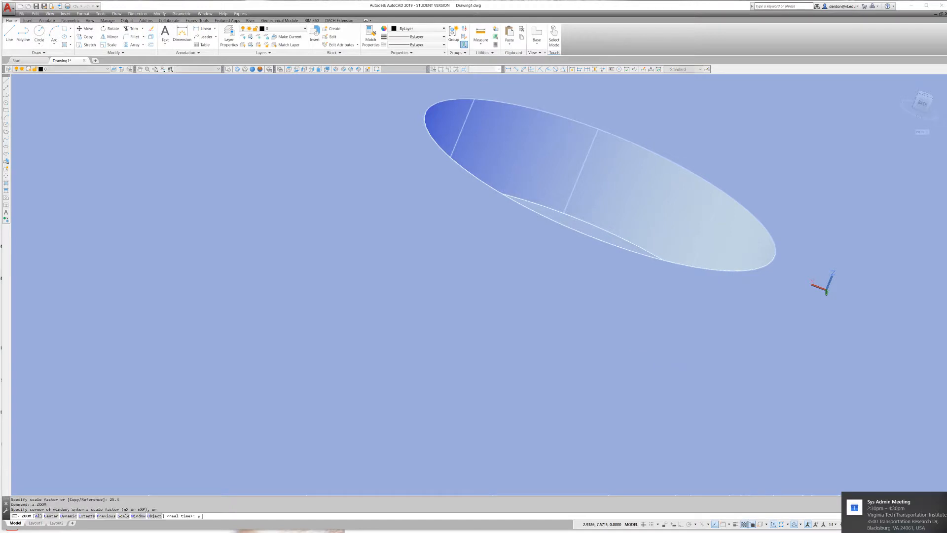
key("Return")
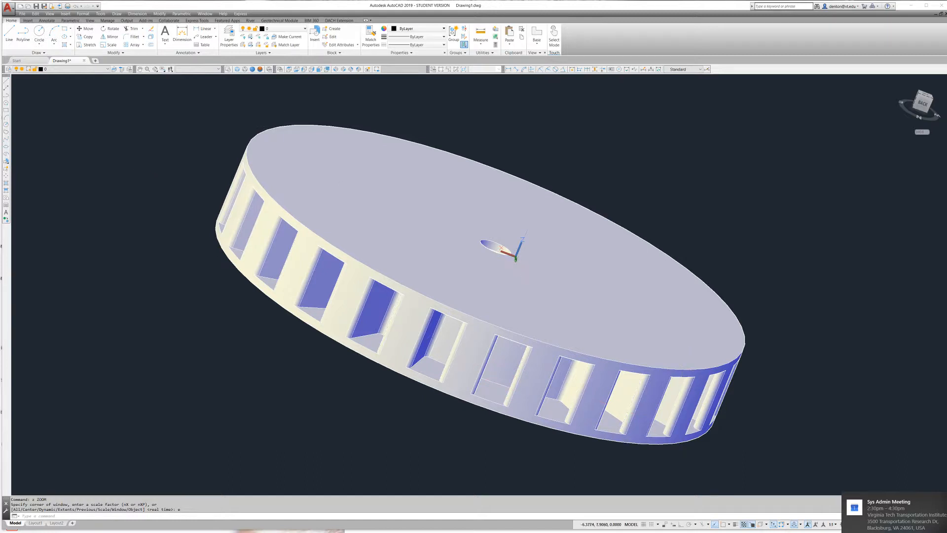
type("export")
key("Return")
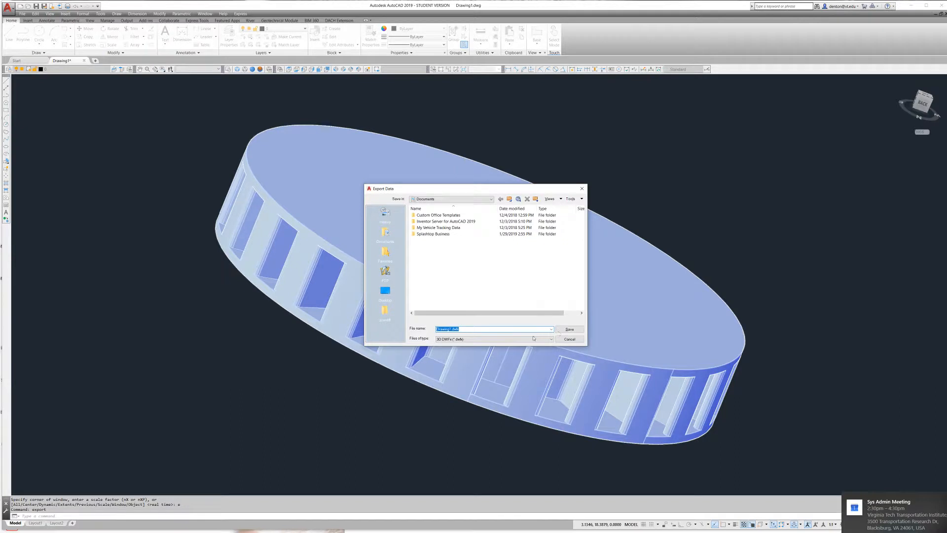
left_click(533, 340)
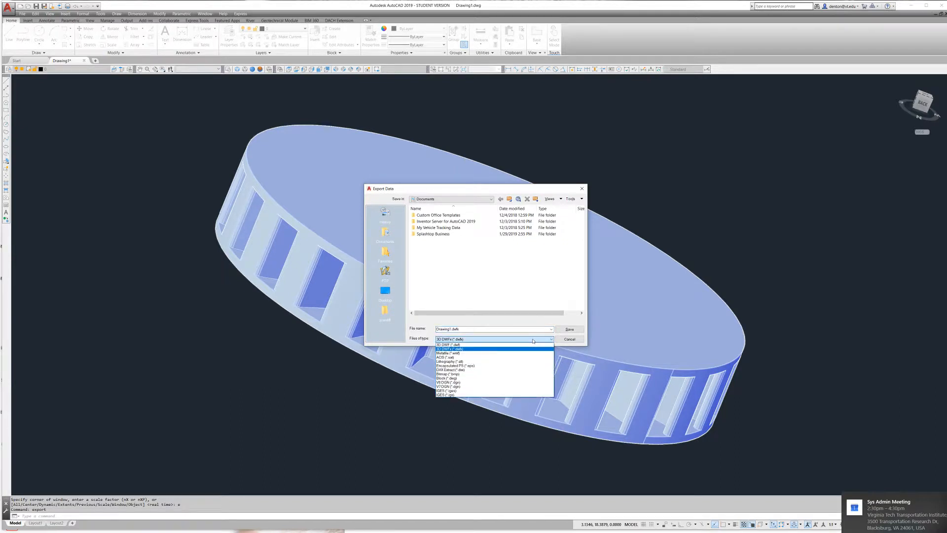
left_click(469, 362)
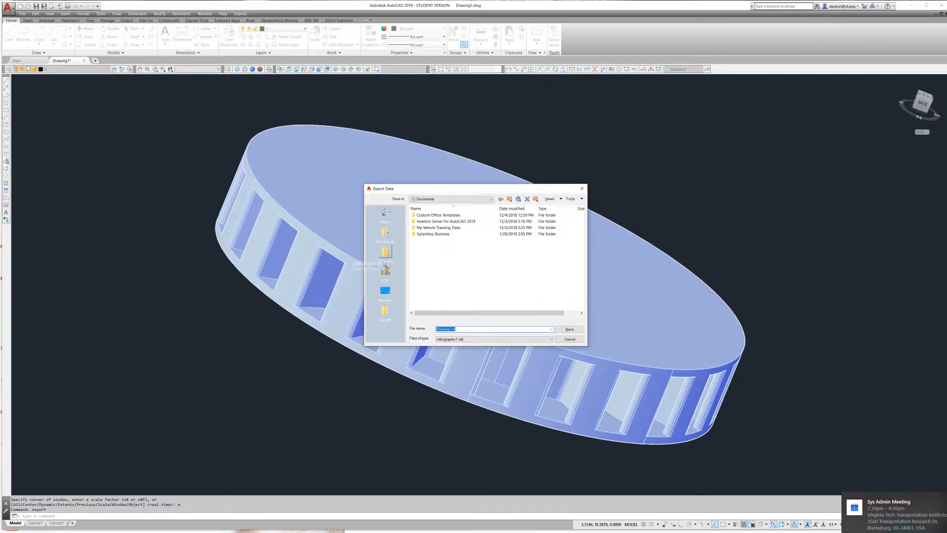
left_click(385, 295)
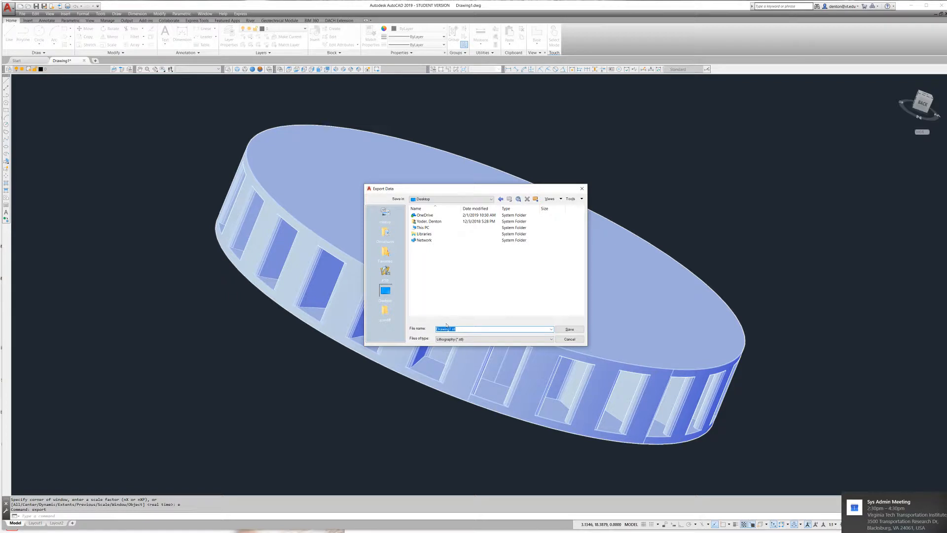
type("wheel")
key("Return")
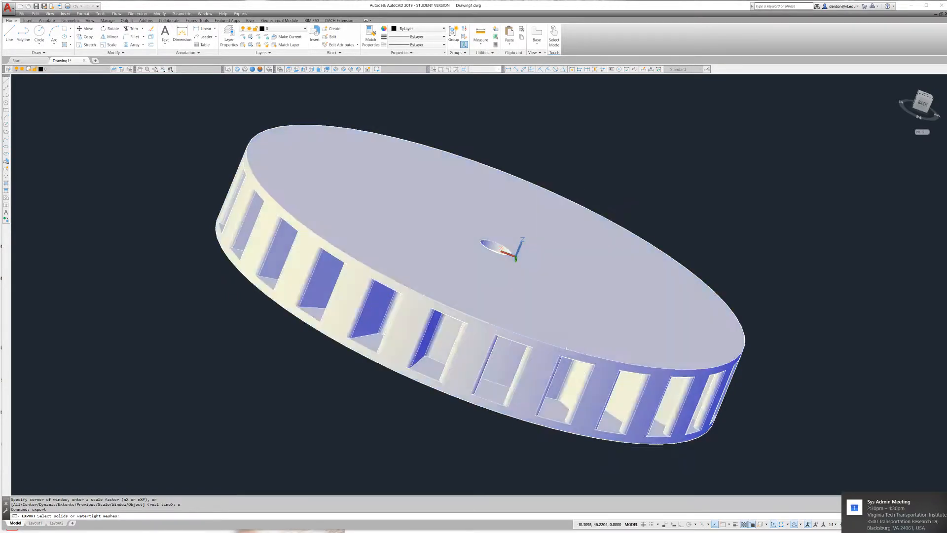
left_click(515, 257)
key("Return")
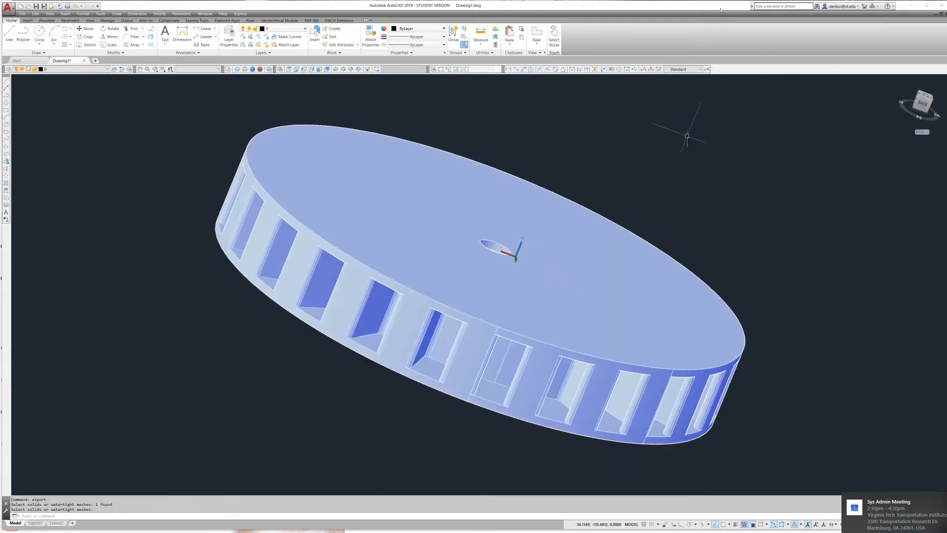
Step: Minimize the AutoCAD and Slack windows to reach the browser and Ultimaker Cura
left_click(910, 4)
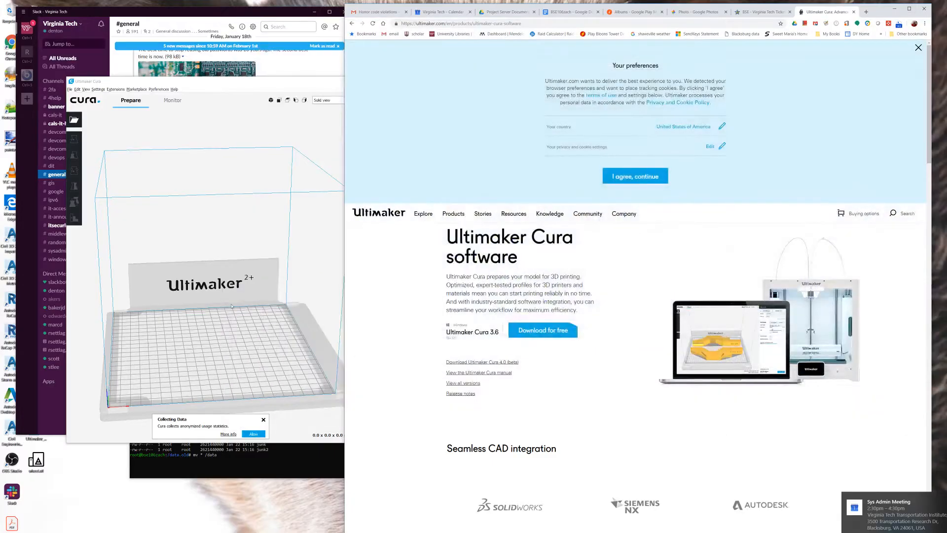
left_click(130, 13)
left_click(314, 12)
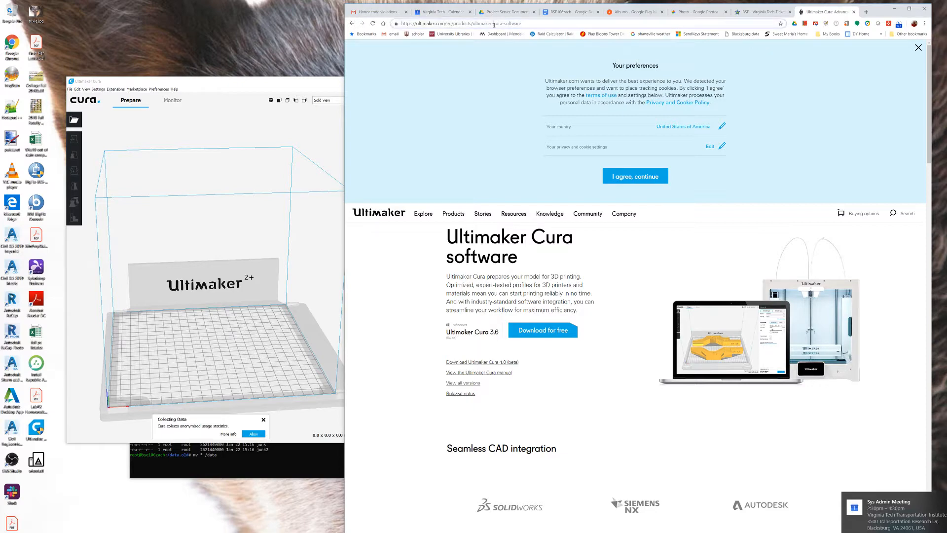
Step: View the Ultimaker Cura download page's address and the Google Photos picture of the Ultimaker 2+ printer
left_click_drag(494, 23, 503, 24)
left_click_drag(416, 23, 434, 23)
left_click(453, 65)
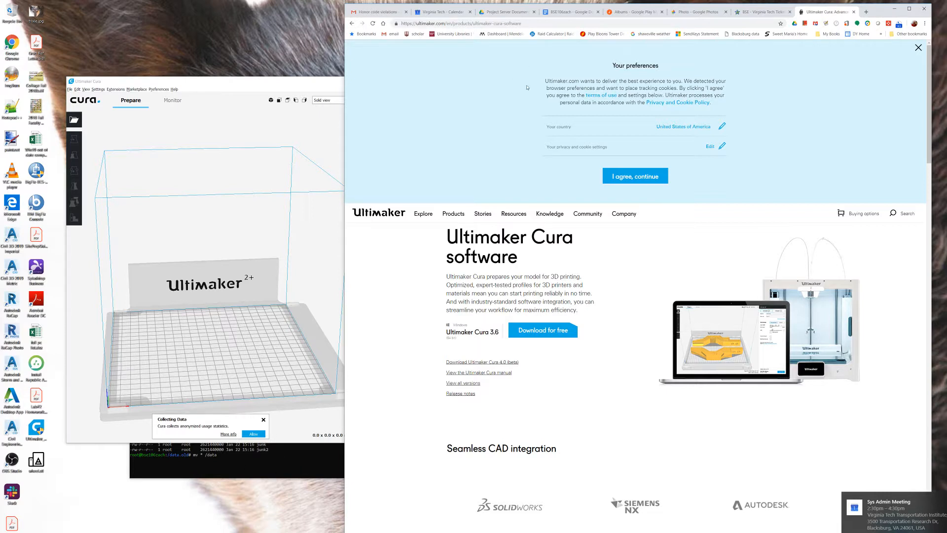
left_click(696, 12)
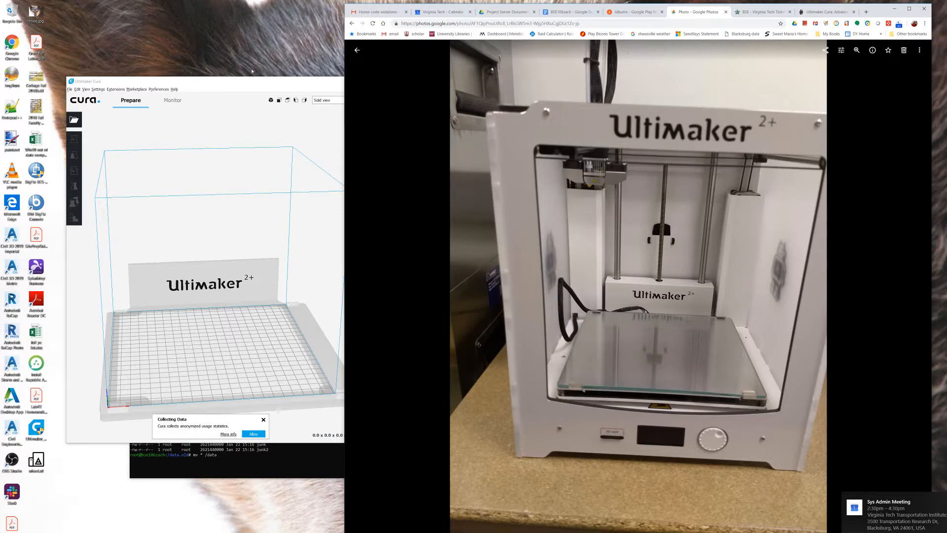
Step: Switch to Ultimaker Cura, maximize its window, and open the wheel STL file from the Desktop
left_click(237, 88)
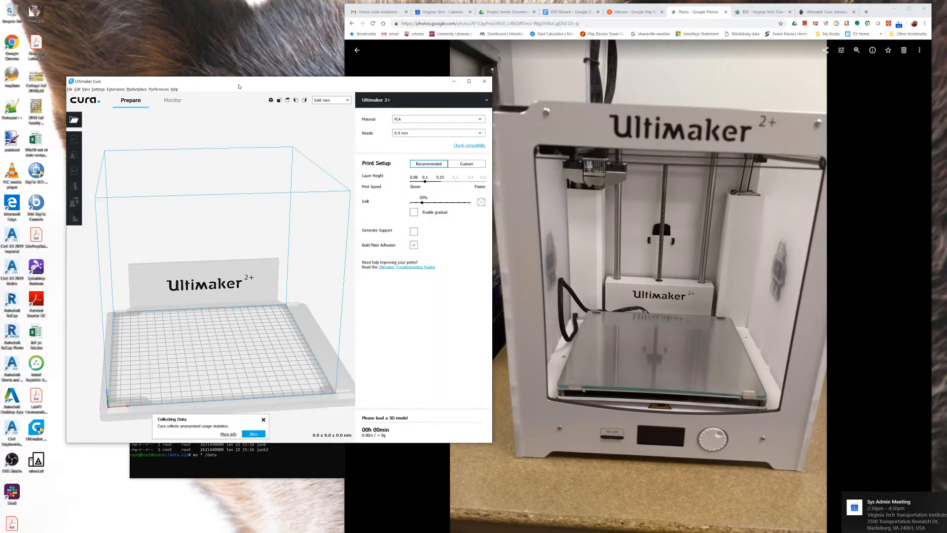
double_click(239, 86)
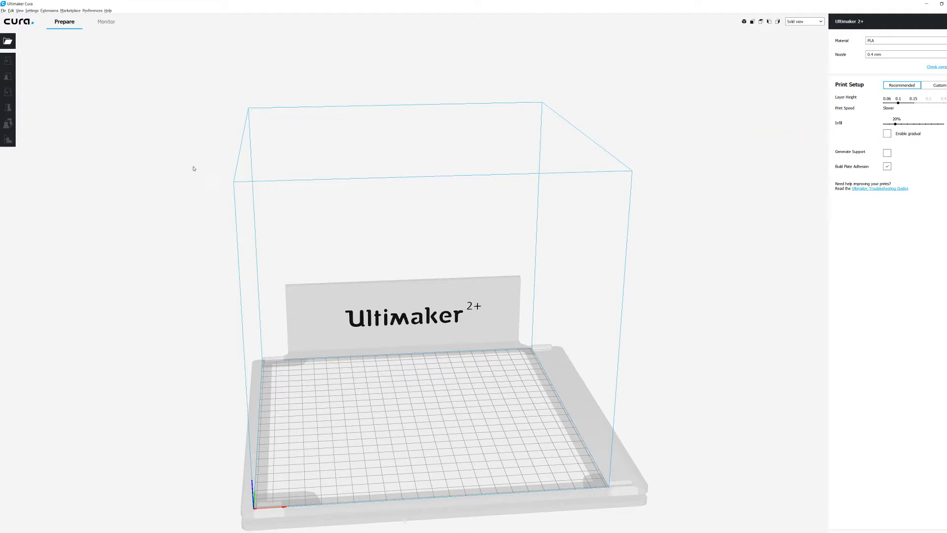
left_click(7, 41)
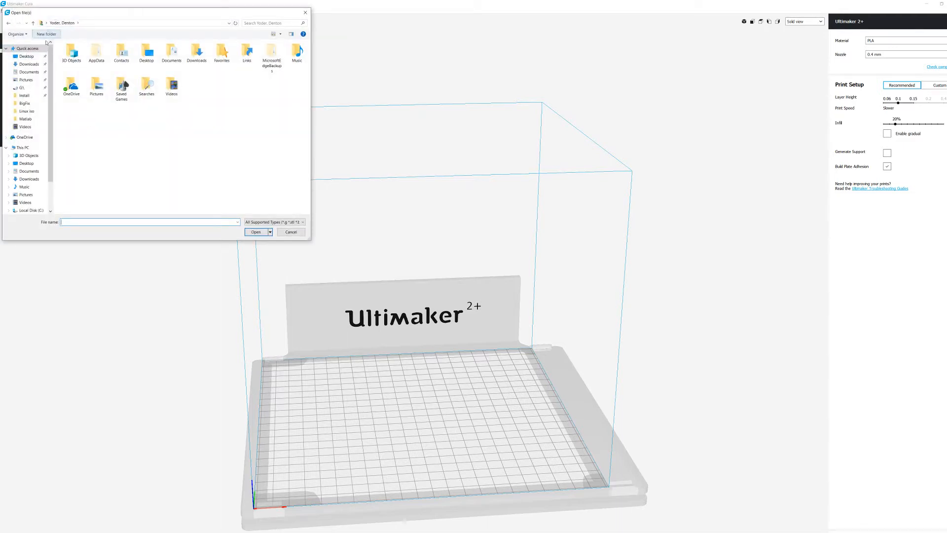
left_click(27, 56)
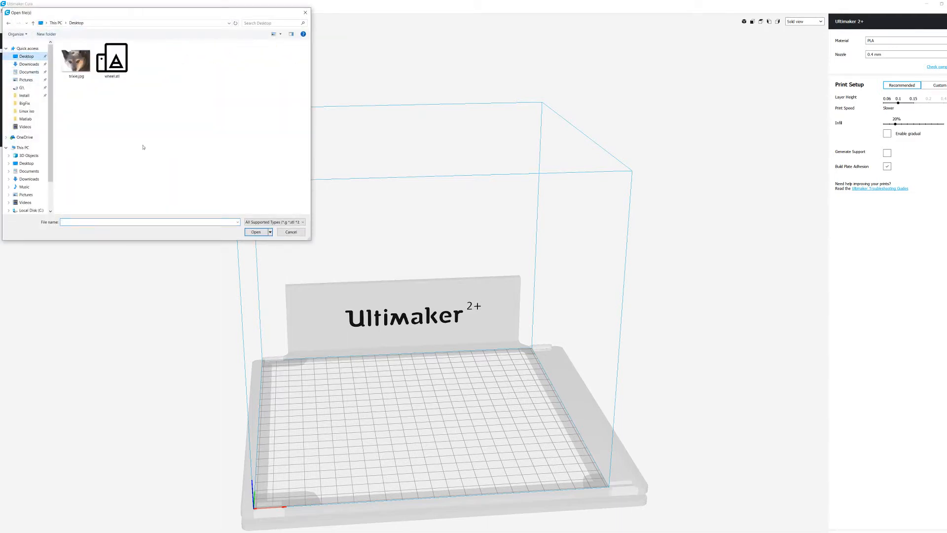
double_click(113, 73)
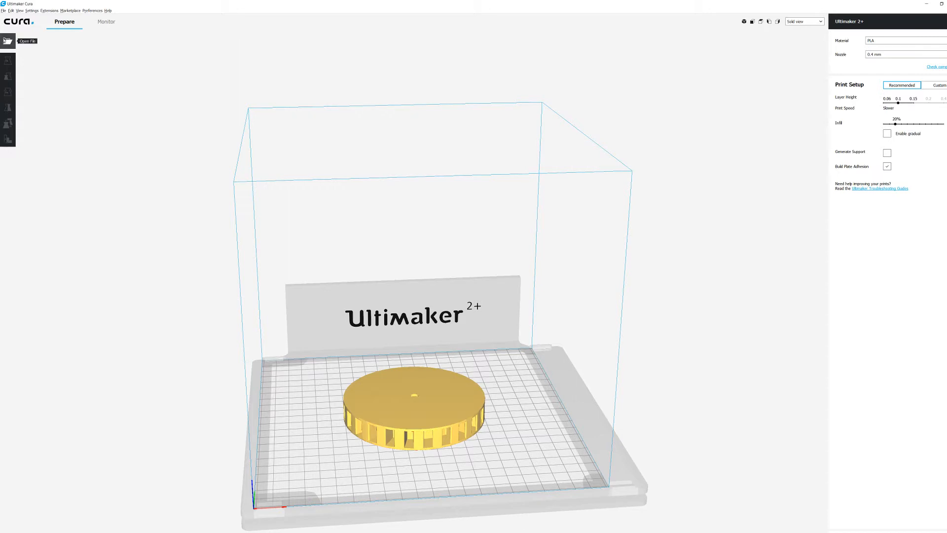
Step: Try to export the wheel to the Desktop as the G-code file UM2_wheel.gcode
left_click(4, 10)
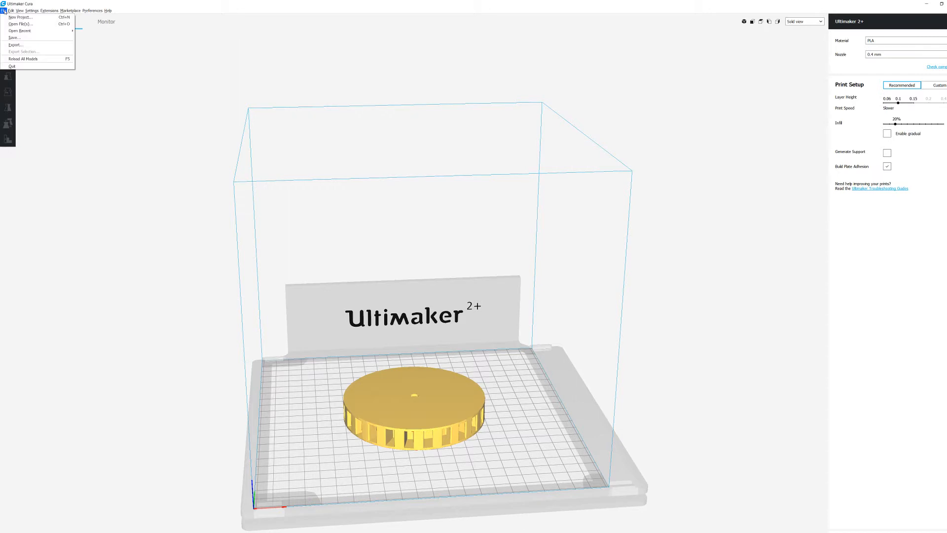
left_click(16, 45)
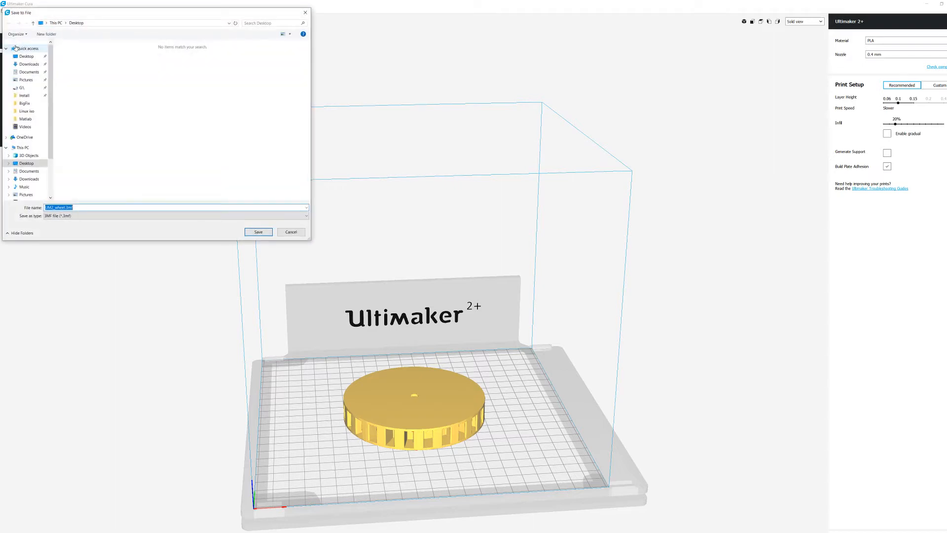
left_click(73, 217)
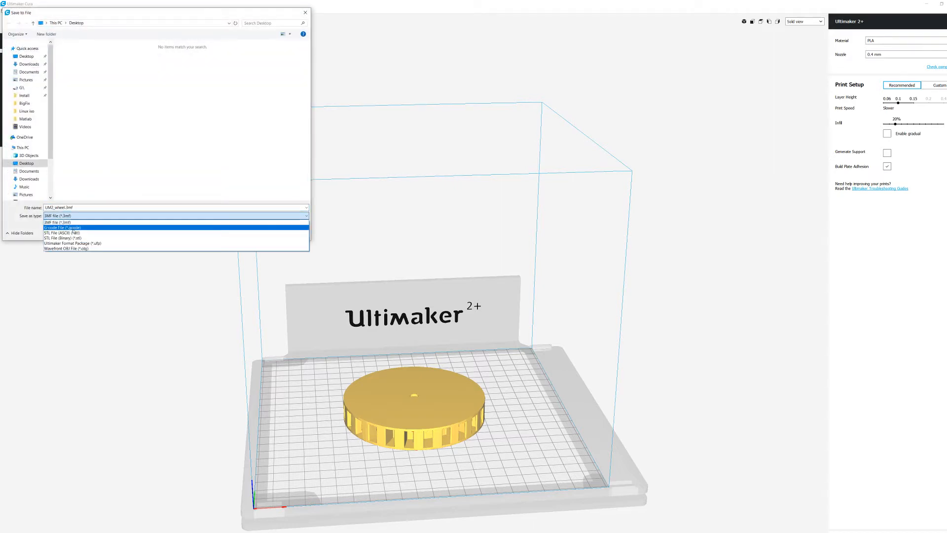
left_click(73, 227)
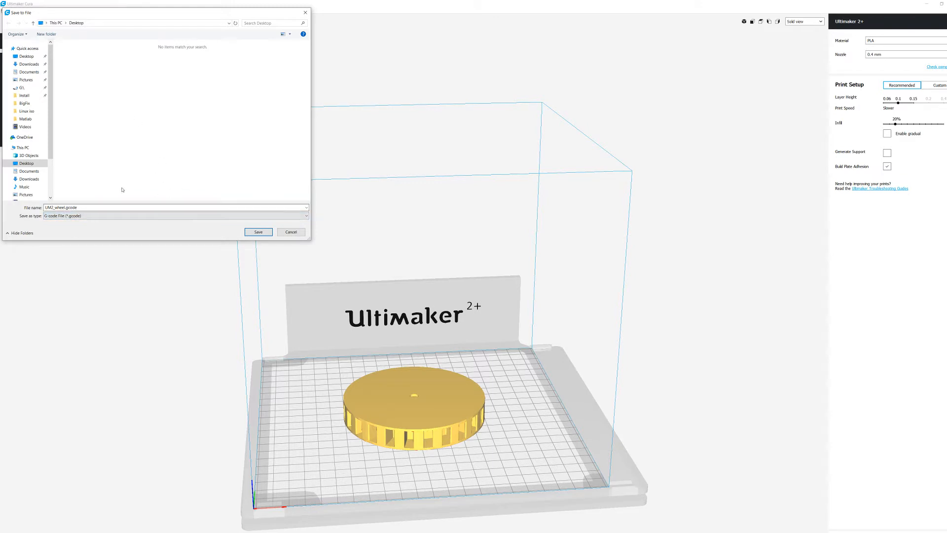
left_click(258, 232)
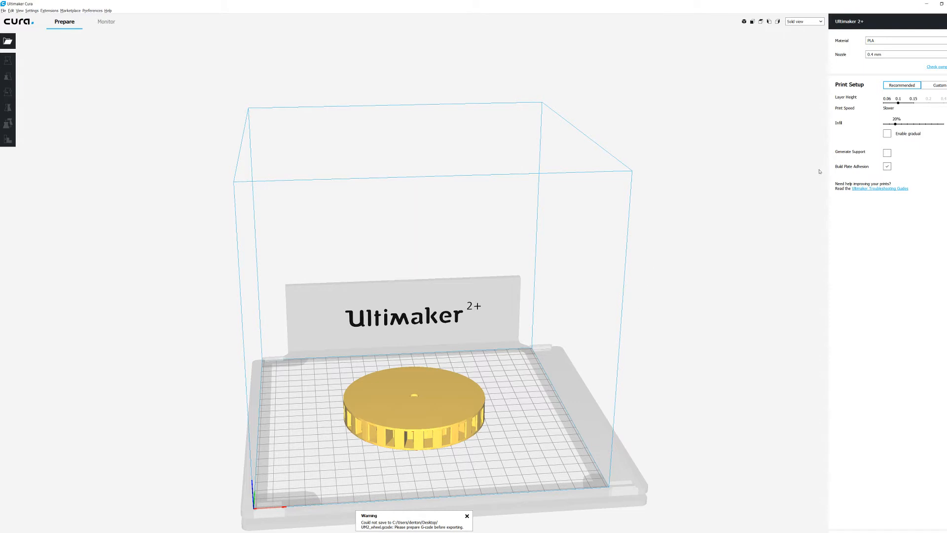
Step: Turn off Build Plate Adhesion and turn on Generate Support in the print setup
left_click(887, 166)
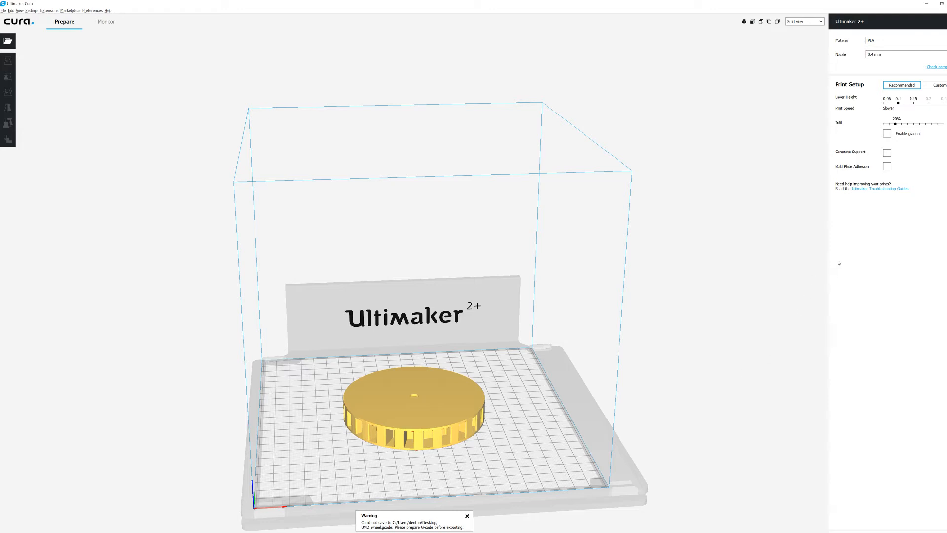
left_click(888, 153)
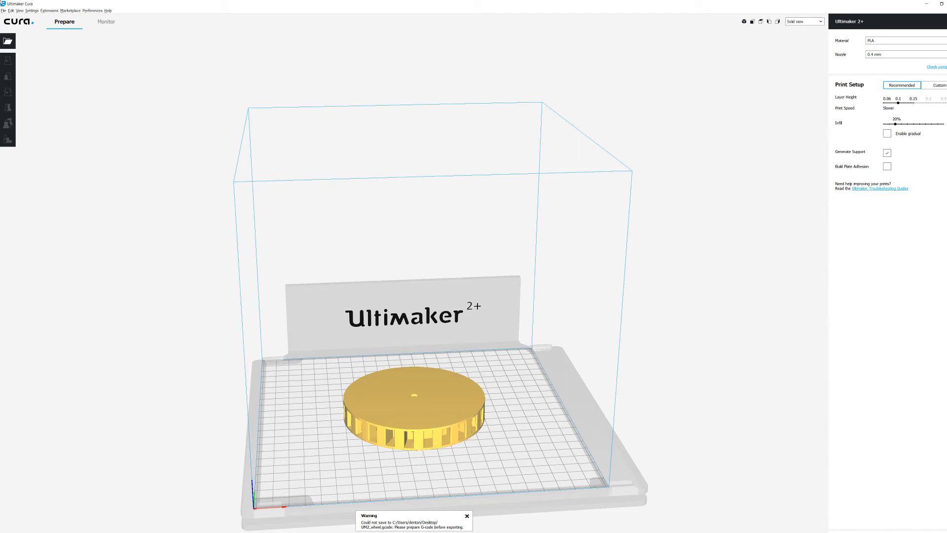
Step: Export the wheel to the Desktop as the 3MF file UM2_wheel.3mf
left_click(3, 11)
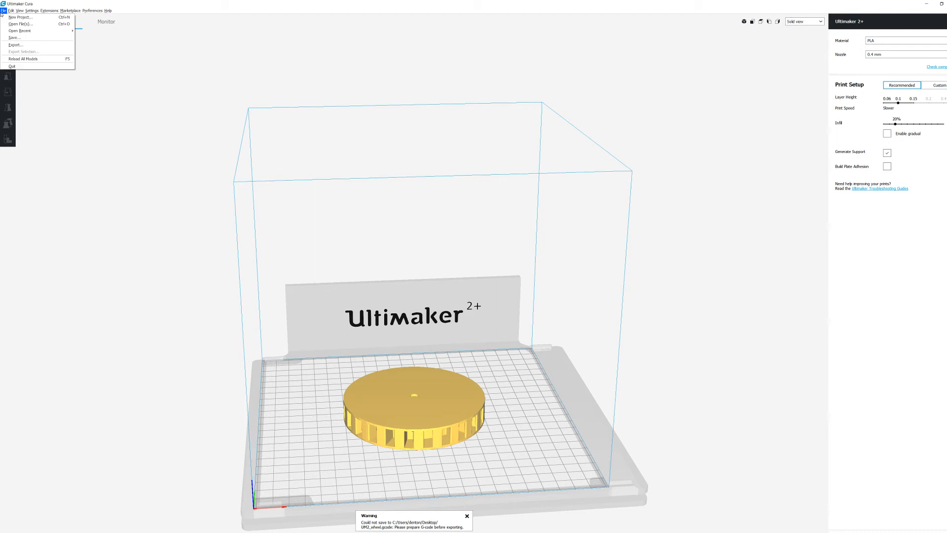
left_click(6, 47)
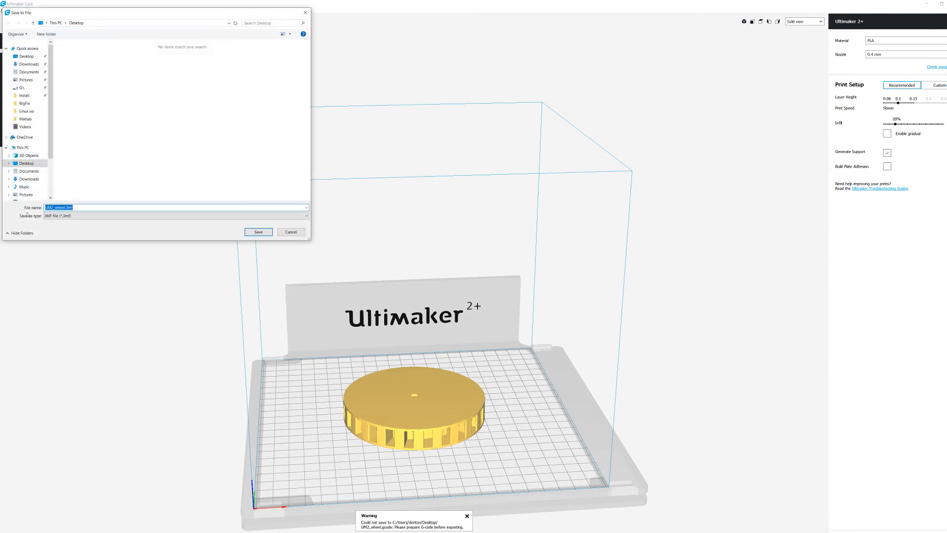
left_click(256, 234)
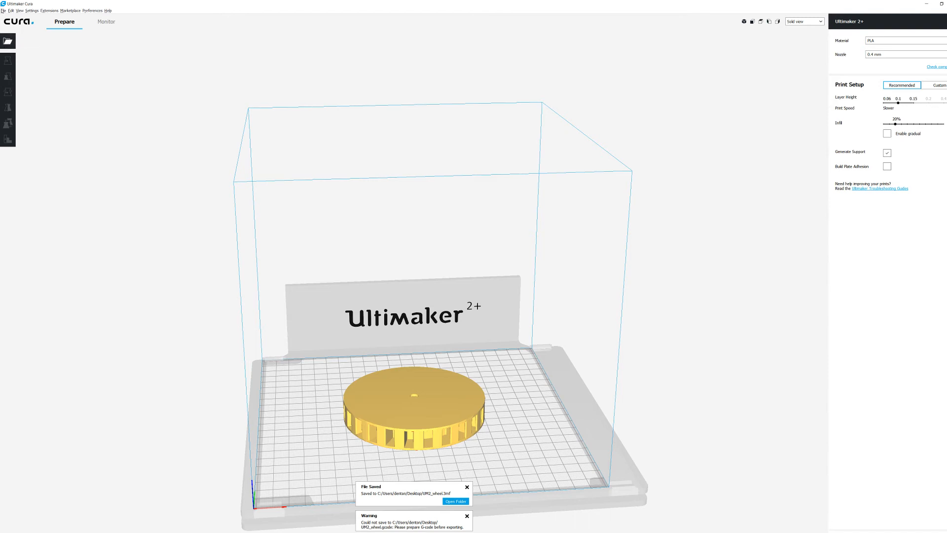
Step: Try again to export the wheel as the G-code file UM2_wheel.gcode, overwriting the existing Desktop file
left_click(3, 11)
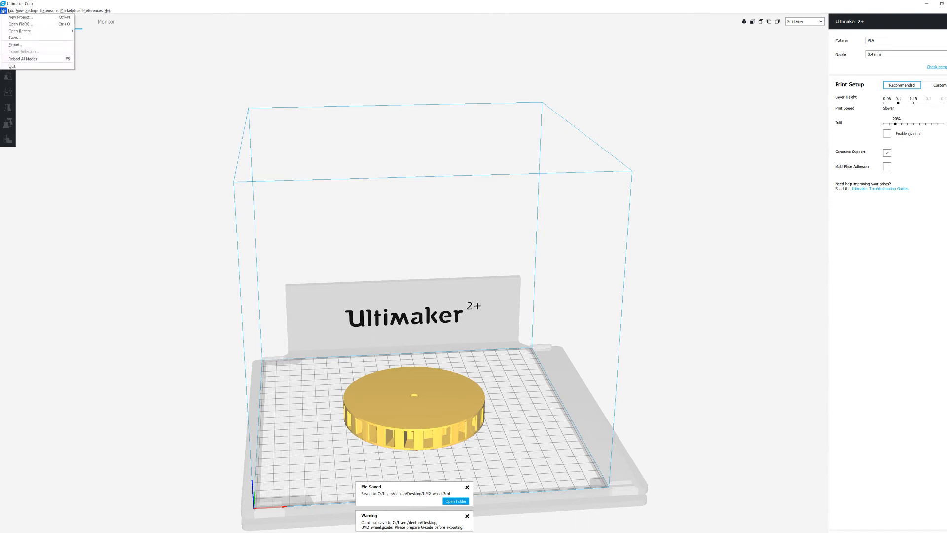
left_click(19, 43)
left_click(60, 215)
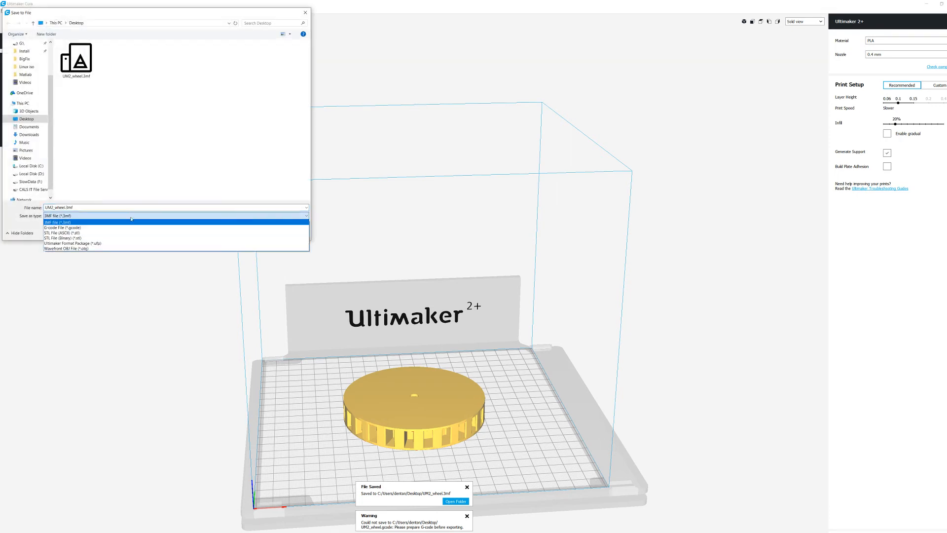
left_click(54, 227)
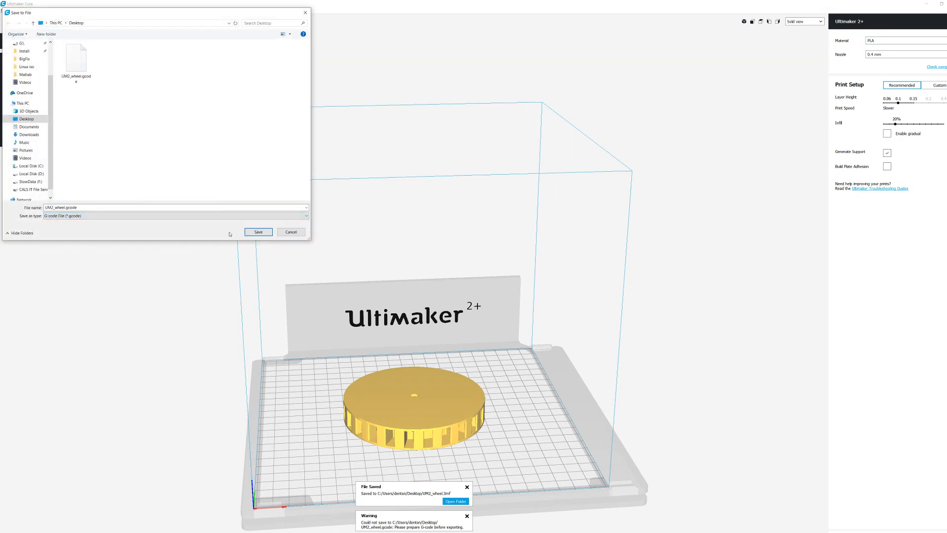
left_click(258, 232)
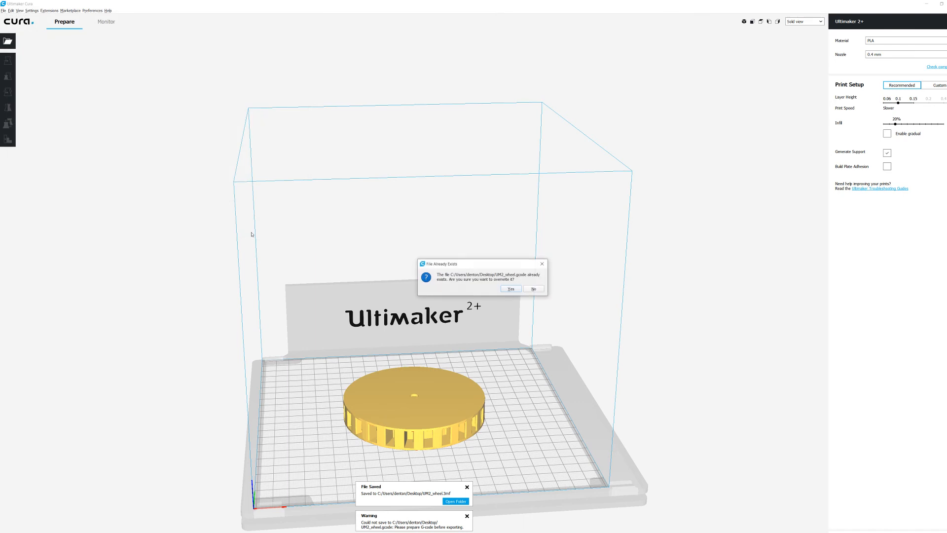
left_click(513, 289)
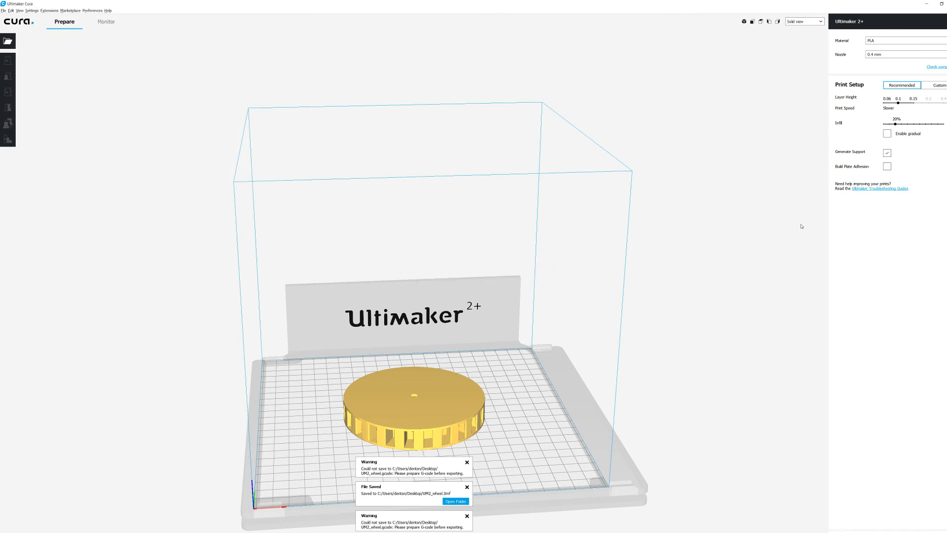